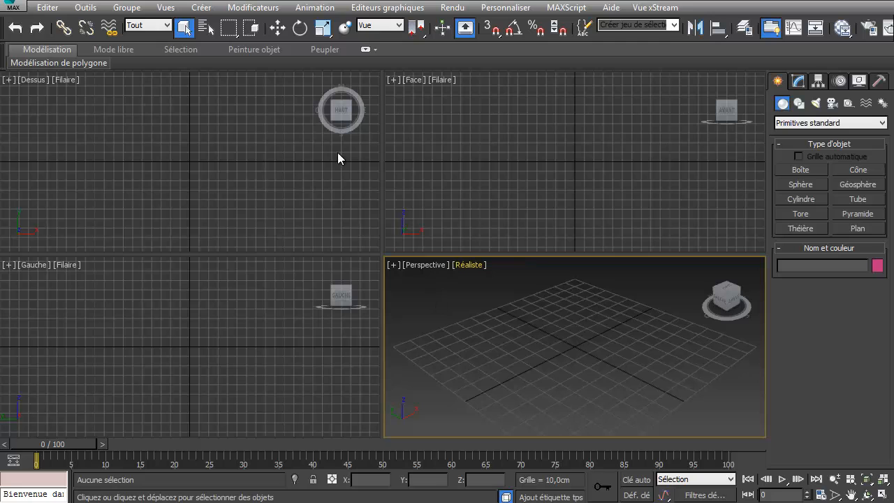
Open the welcome screen, view its Savoir+ learning page, and close it.
click(505, 8)
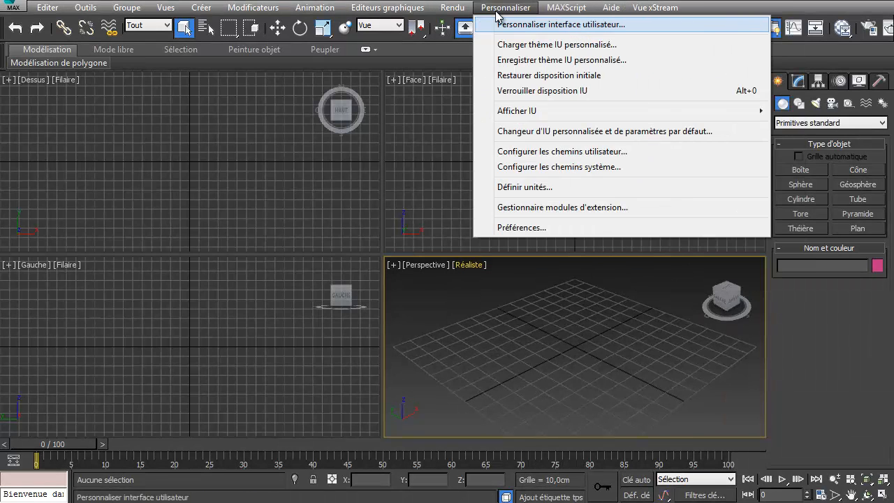
mouse_move(612, 9)
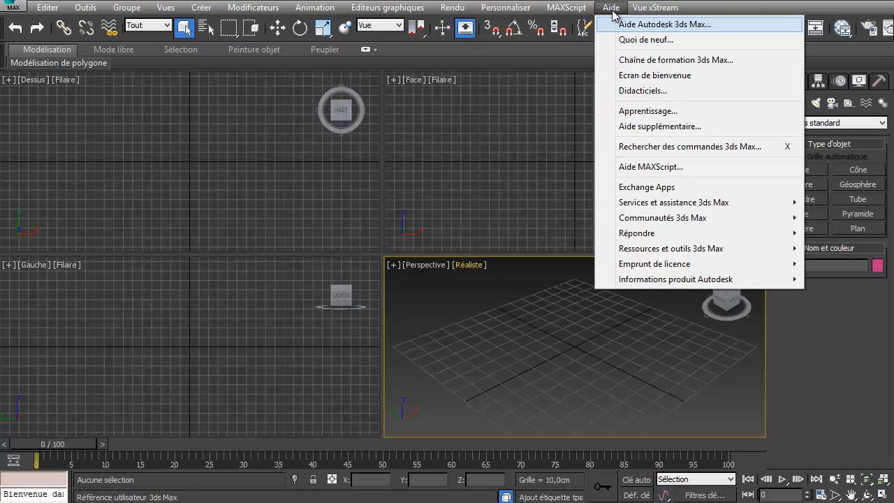
click(644, 75)
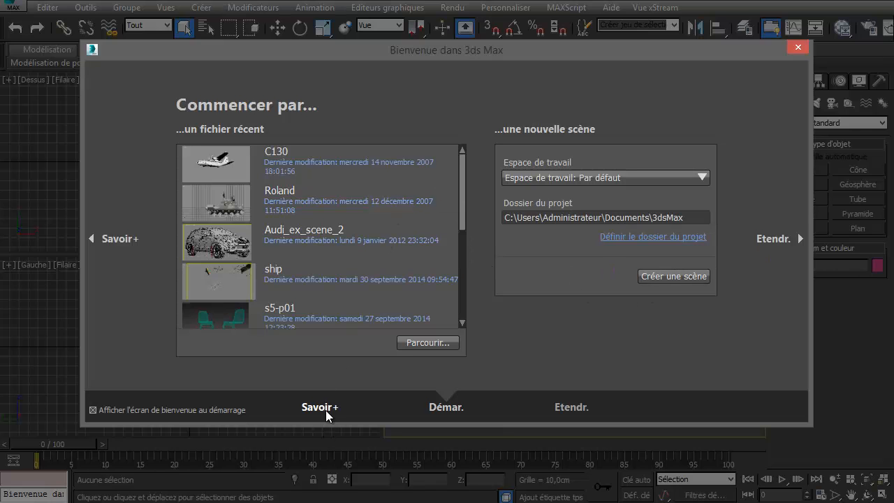
click(147, 413)
click(147, 413)
click(314, 405)
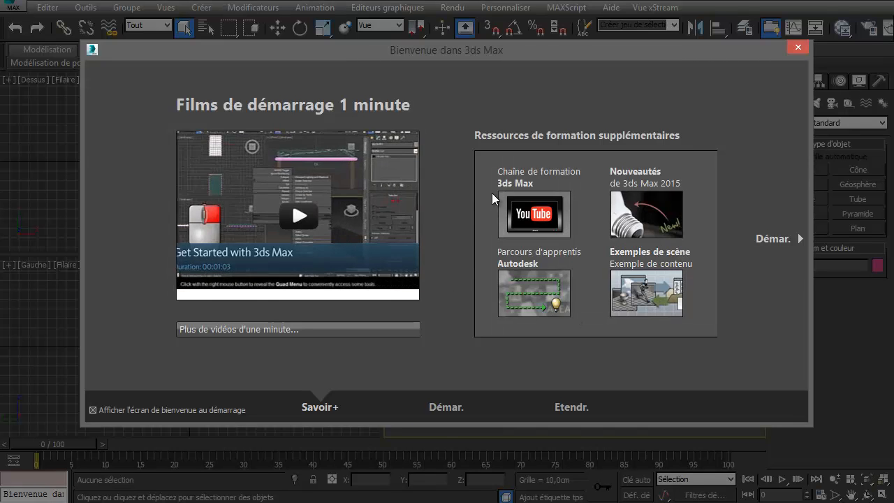
click(789, 81)
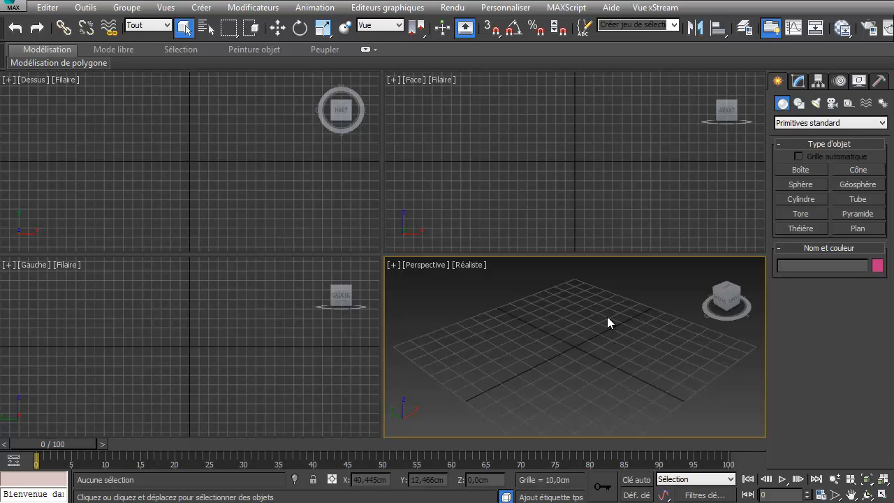
Open the custom UI and defaults switcher and choose Max.mentalray as the initial tool settings.
click(514, 8)
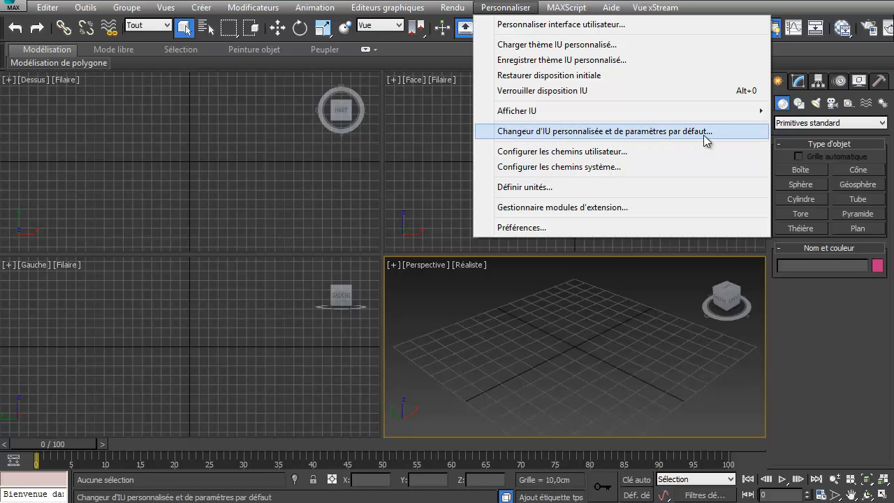
click(673, 131)
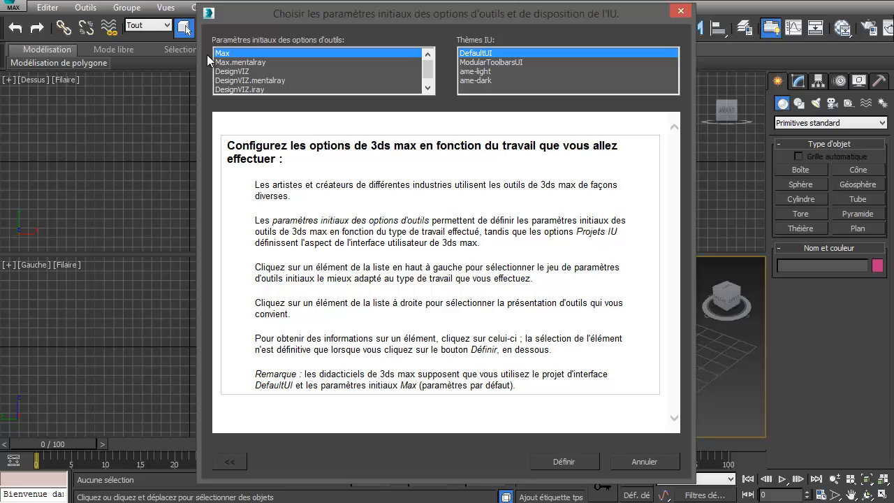
click(253, 63)
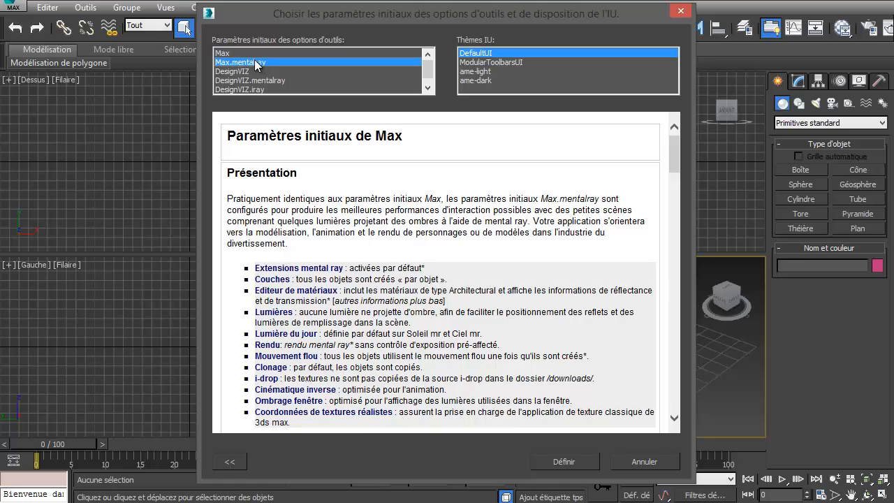
drag(674, 154, 678, 135)
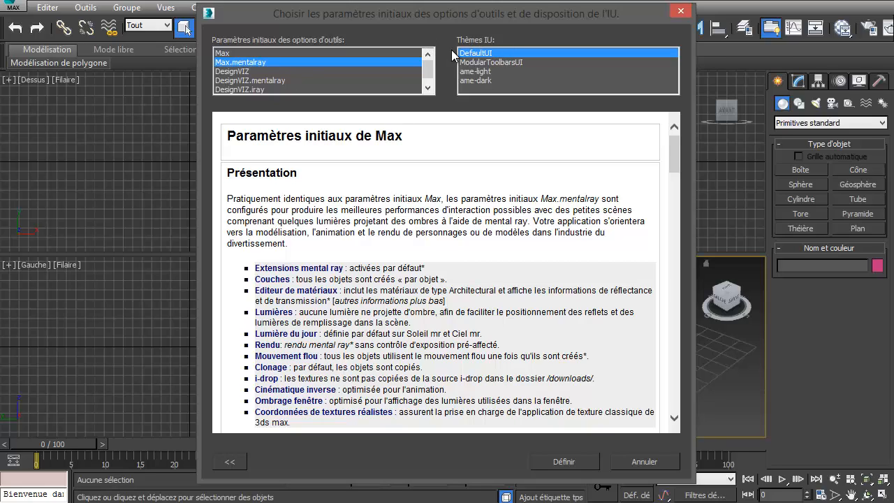
Preview the descriptions of the ame-light, ame-dark and ModularToolbarsUI interface themes.
click(479, 74)
click(483, 80)
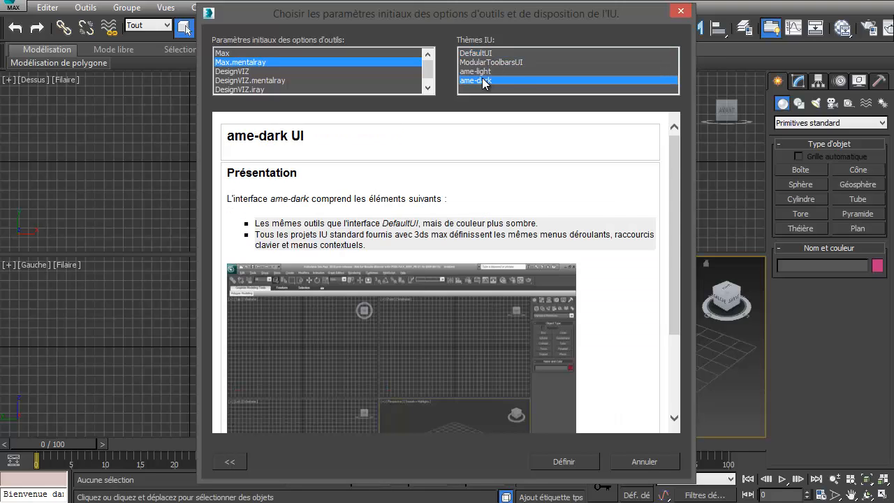
click(479, 73)
click(485, 81)
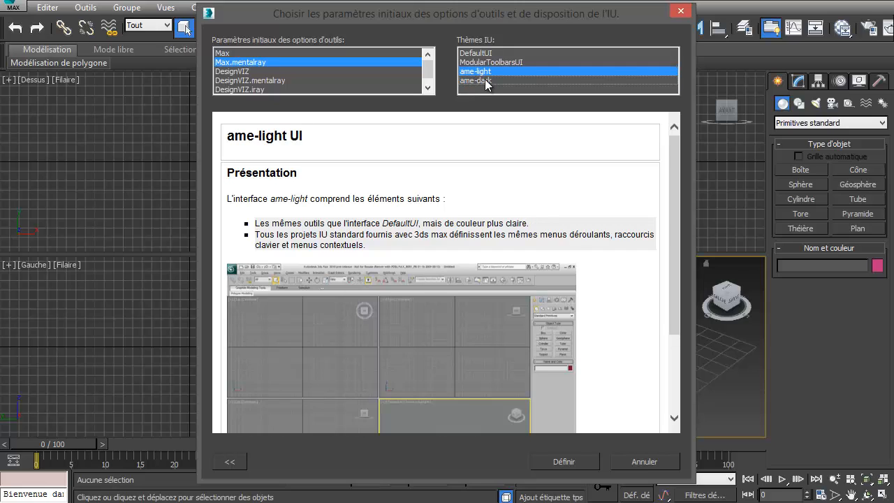
click(483, 70)
click(481, 82)
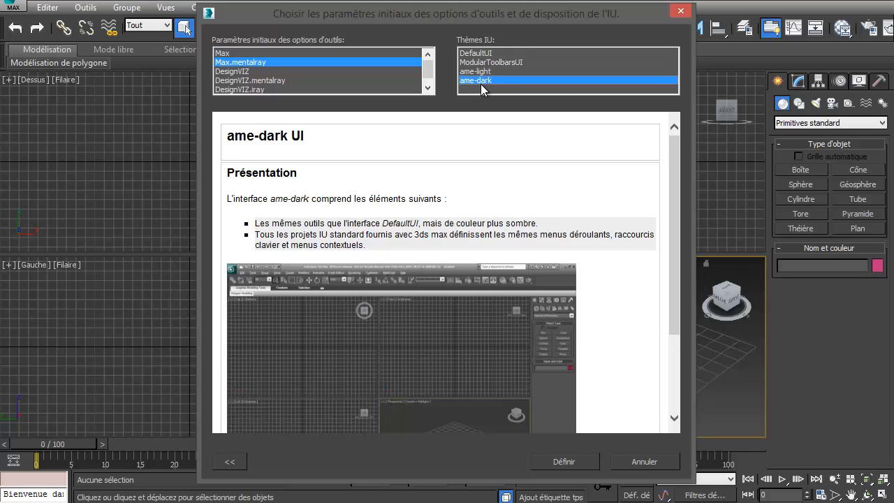
click(482, 62)
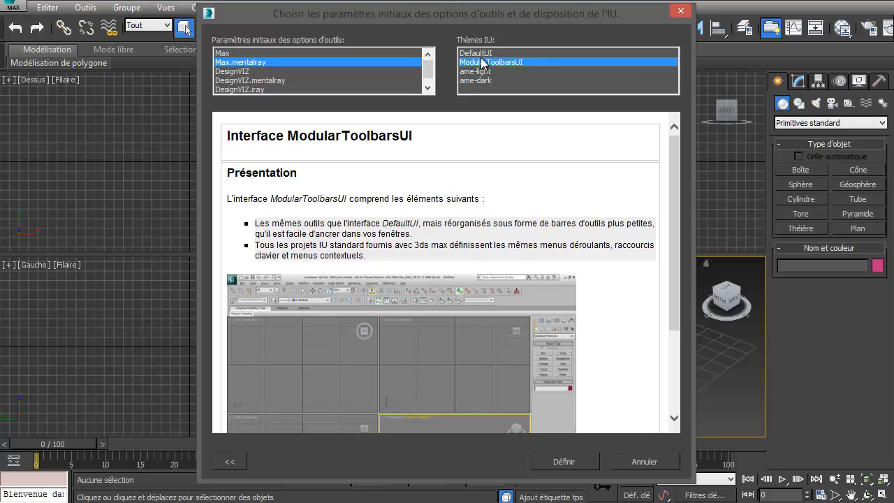
Select the DefaultUI theme and apply it together with the chosen initial tool settings.
click(482, 53)
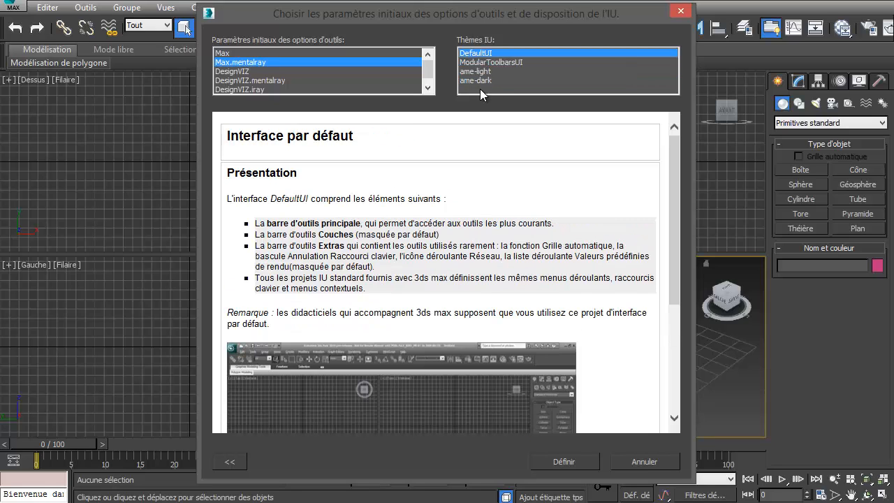
click(562, 461)
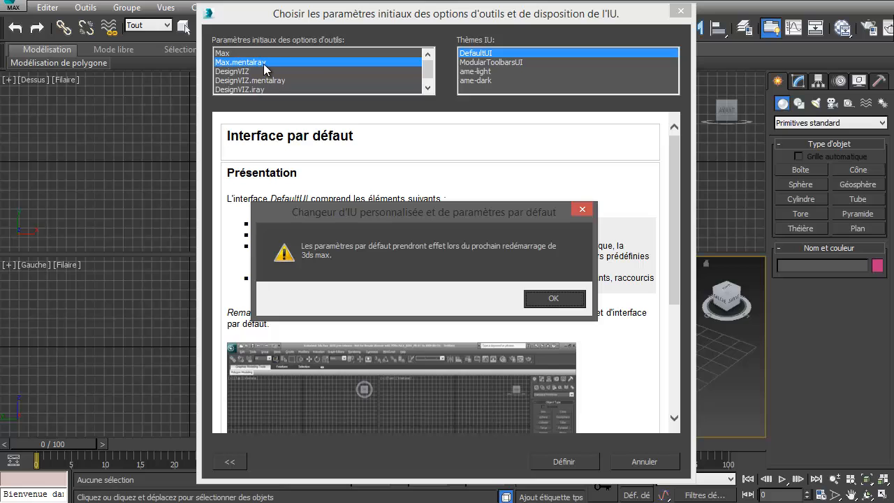
click(565, 299)
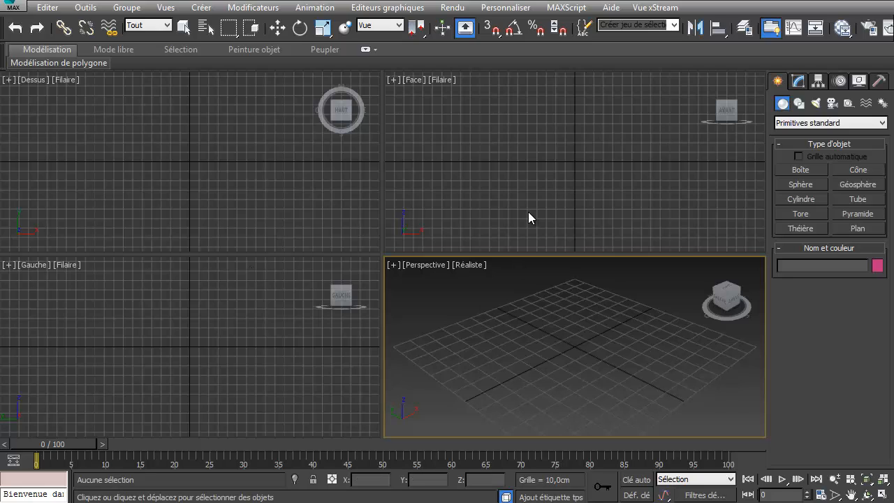
In the units setup, choose generic display units and set the system unit scale to 1 unit = 1.0 inch (Pouces).
click(505, 7)
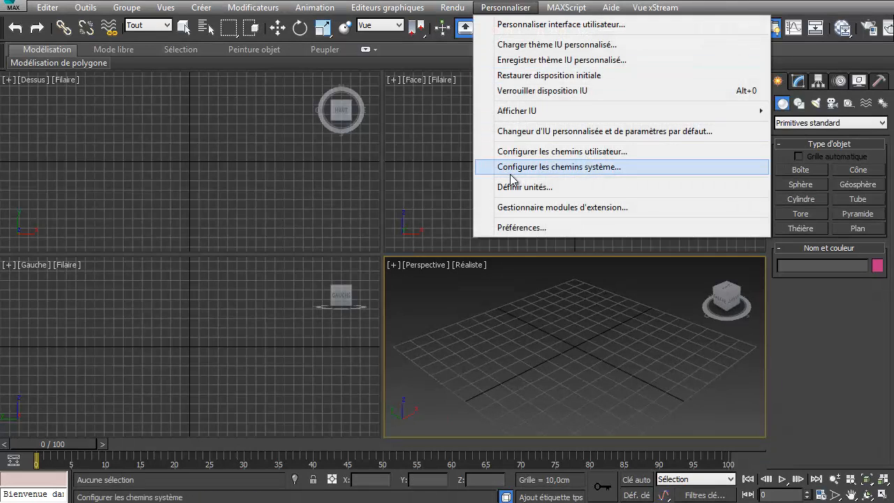
click(543, 188)
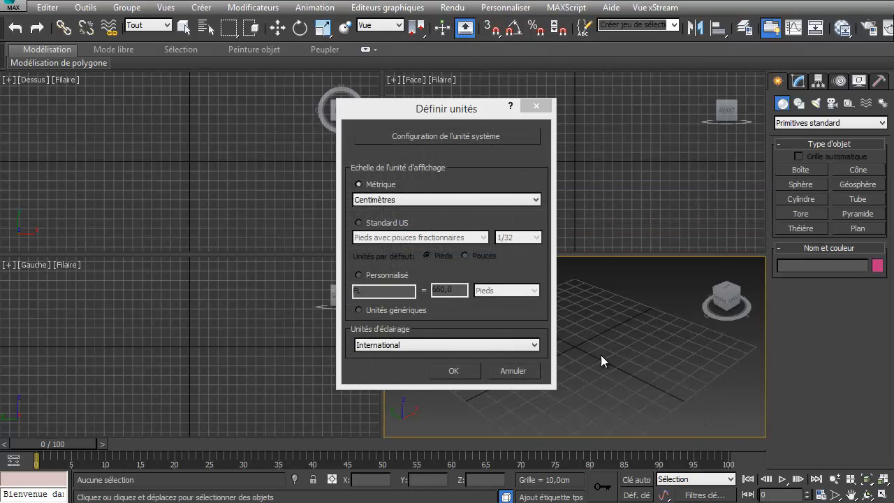
click(416, 311)
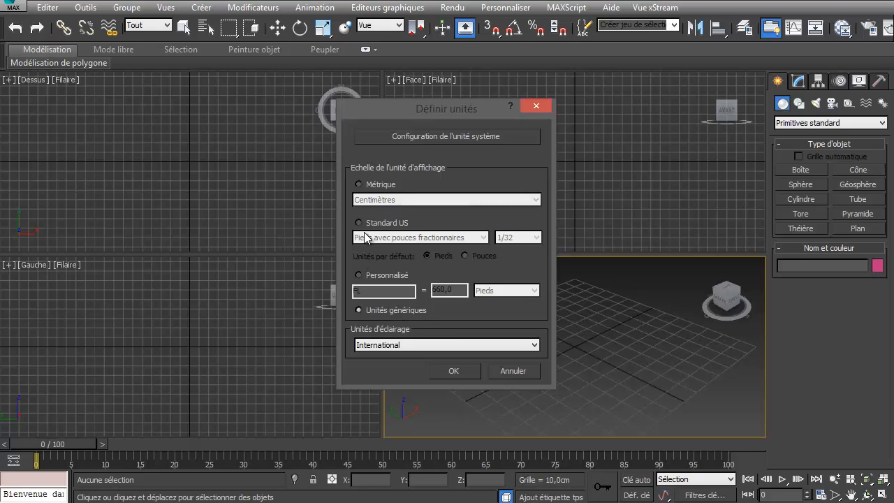
click(418, 141)
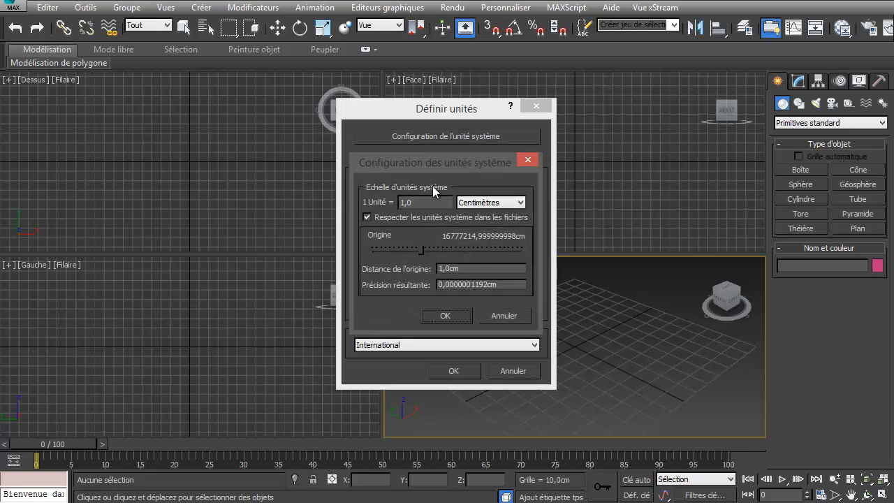
click(497, 206)
click(503, 216)
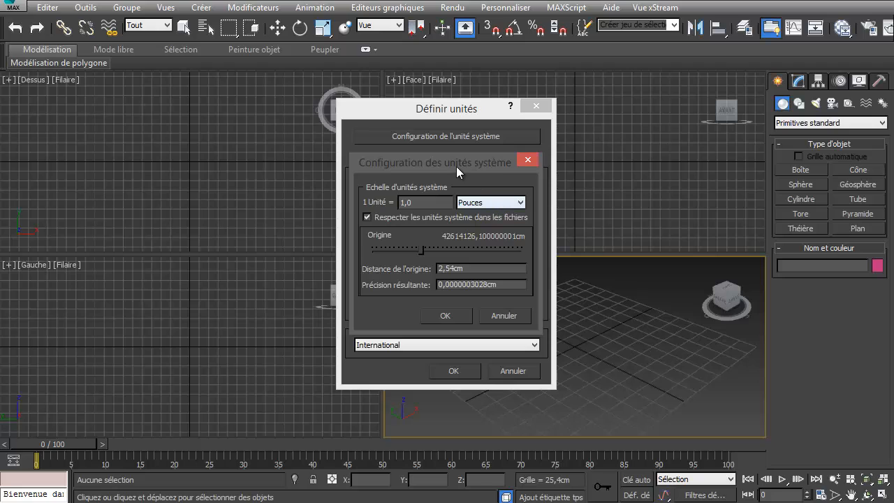
drag(456, 167, 210, 119)
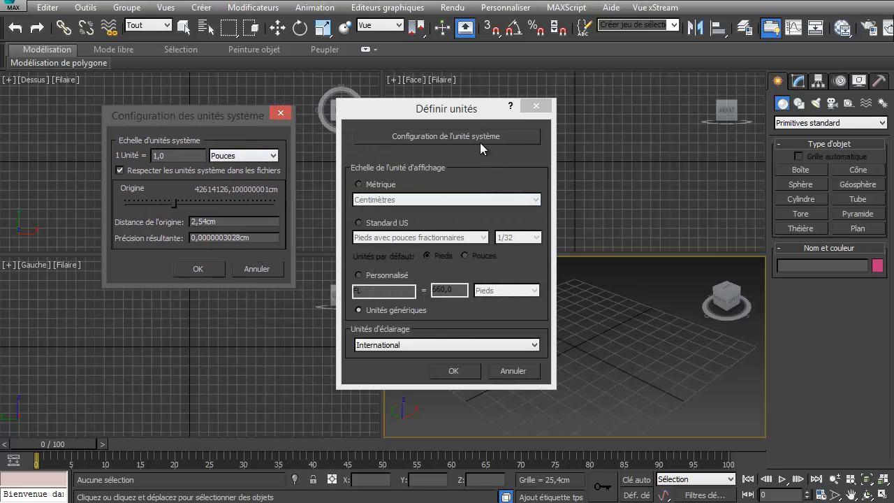
Set the system unit scale to centimetres (Centimètres) and accept the system unit configuration.
click(232, 157)
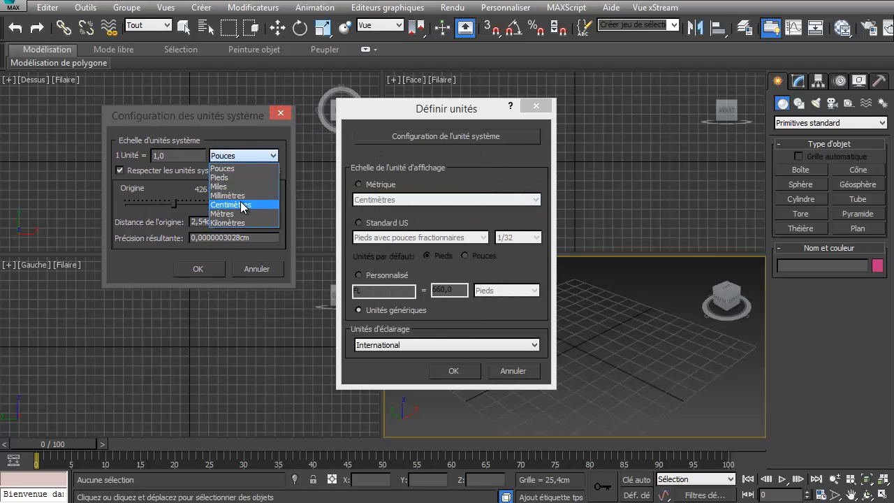
click(241, 202)
click(198, 268)
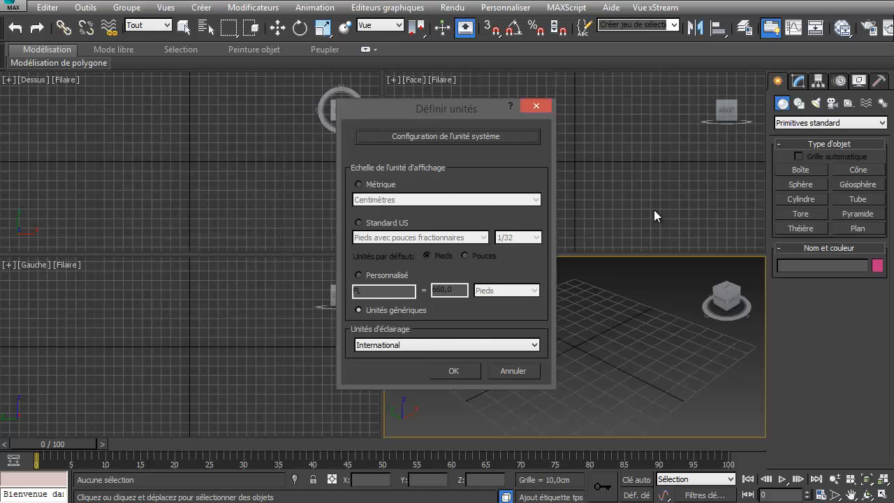
Set the display unit scale to metric centimetres and confirm the units setup.
click(364, 184)
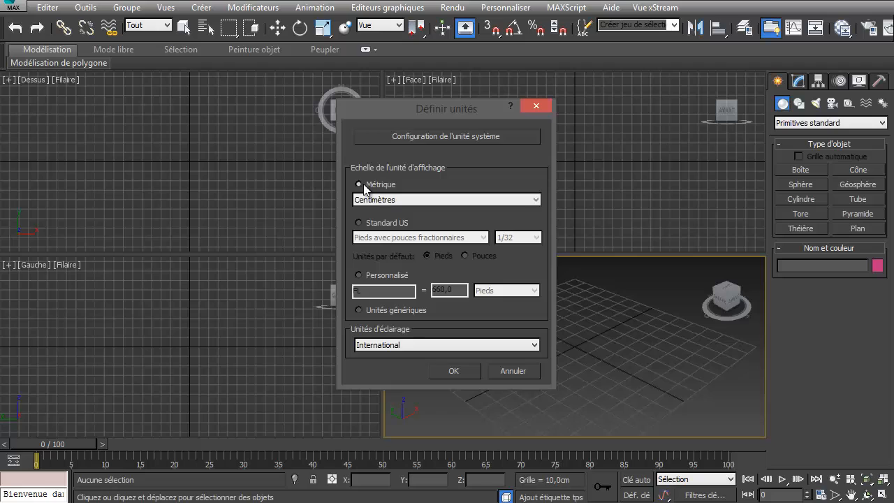
click(404, 201)
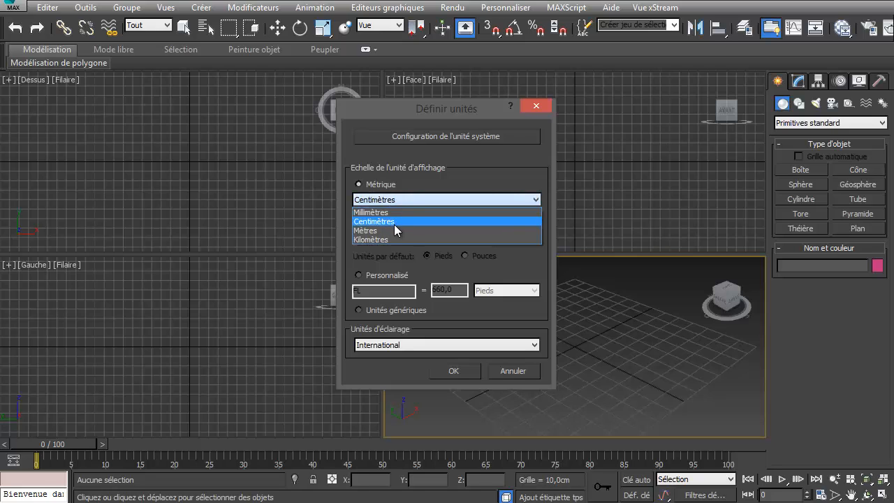
click(394, 224)
click(466, 370)
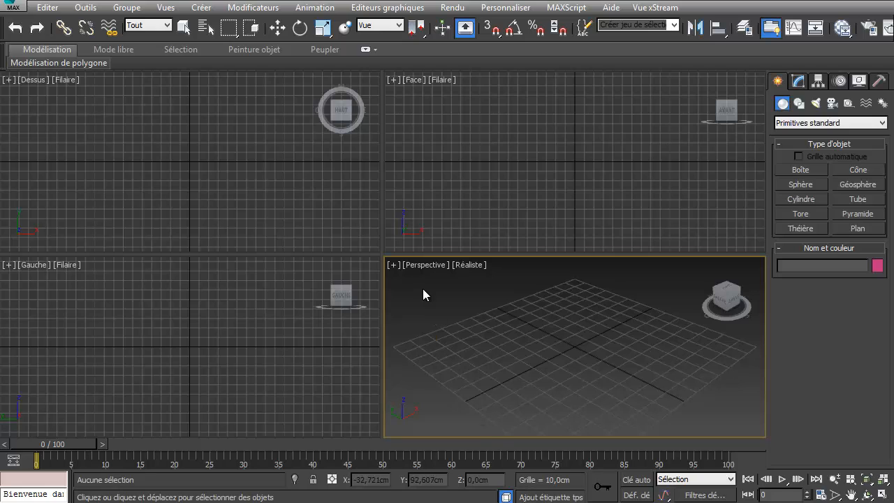
Activate the Face, Dessus, Gauche and Perspective viewports one after another.
click(405, 205)
click(349, 198)
click(292, 344)
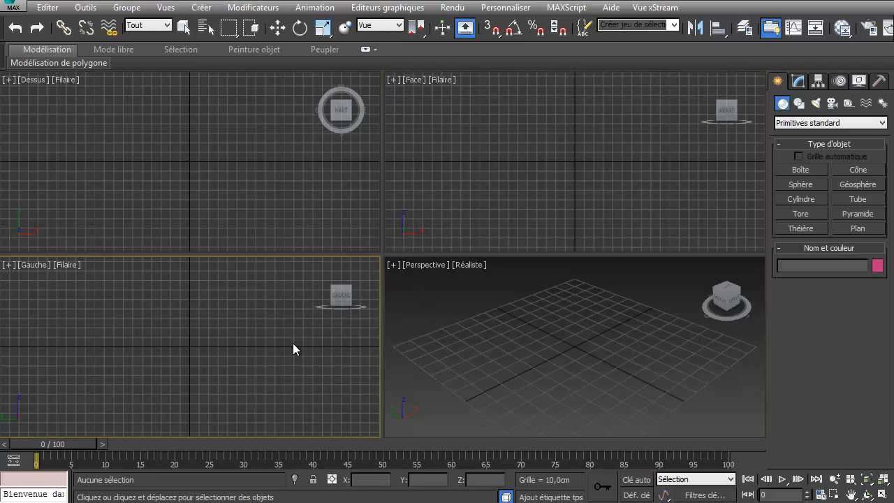
click(436, 349)
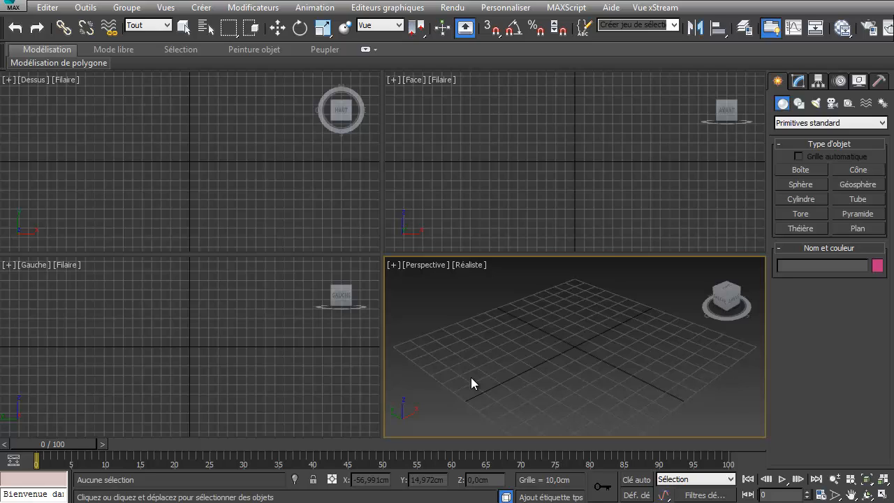
Toggle the Perspective viewport between maximized and the four-viewport layout several times, ending with it maximized.
click(882, 494)
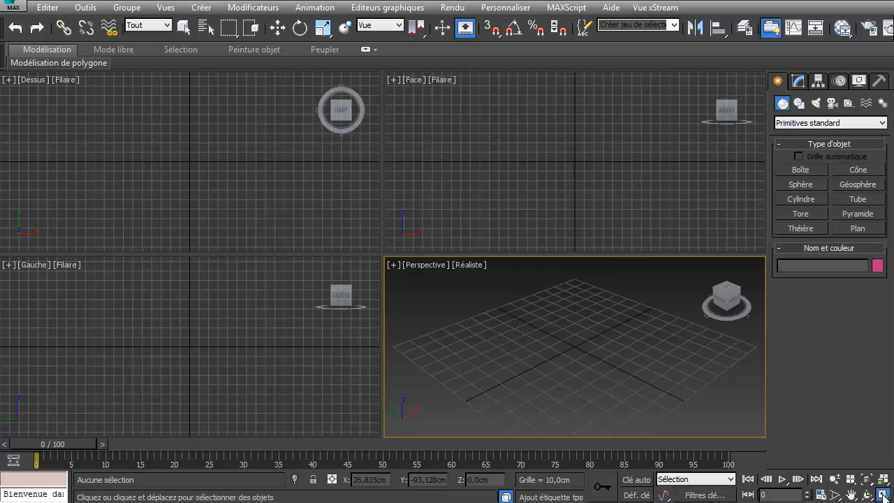
click(882, 494)
click(882, 493)
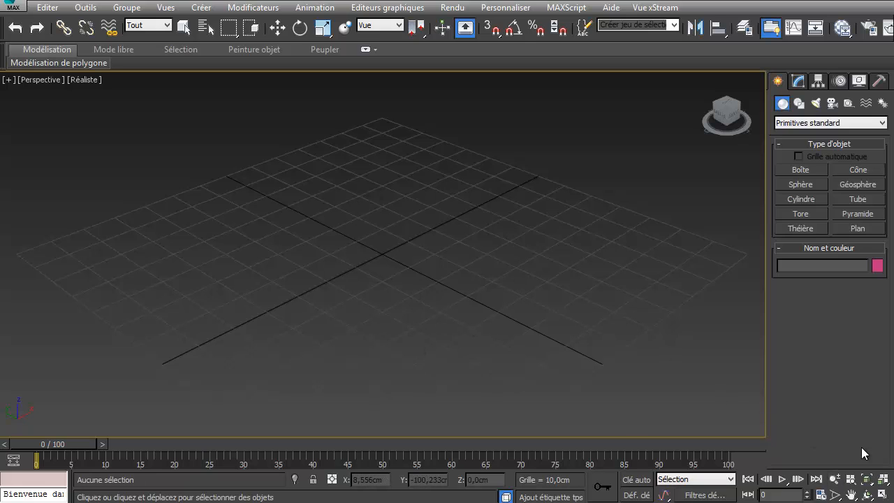
click(882, 494)
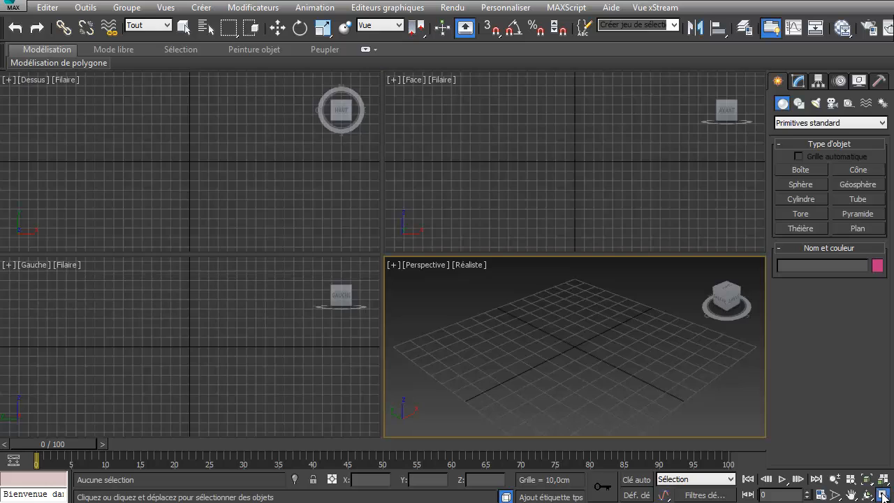
click(883, 495)
click(883, 494)
click(883, 494)
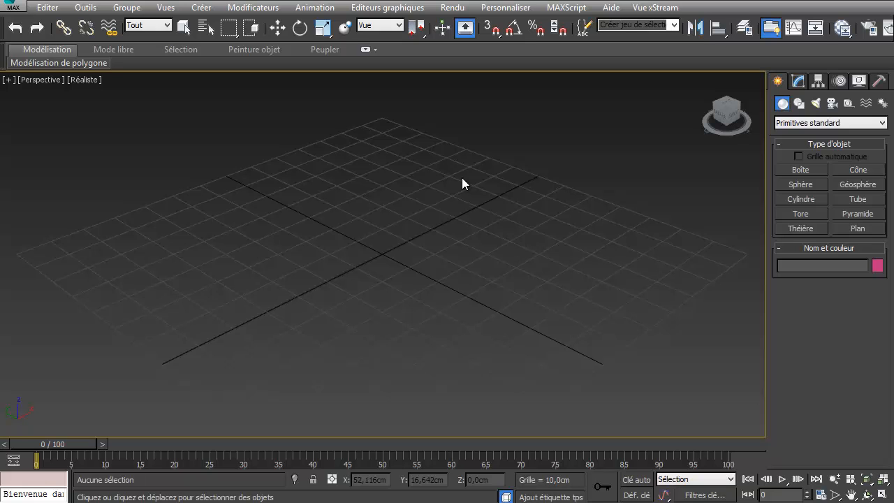
Return from the maximized Perspective viewport to the four-viewport layout, with Perspective active.
key(alt+w)
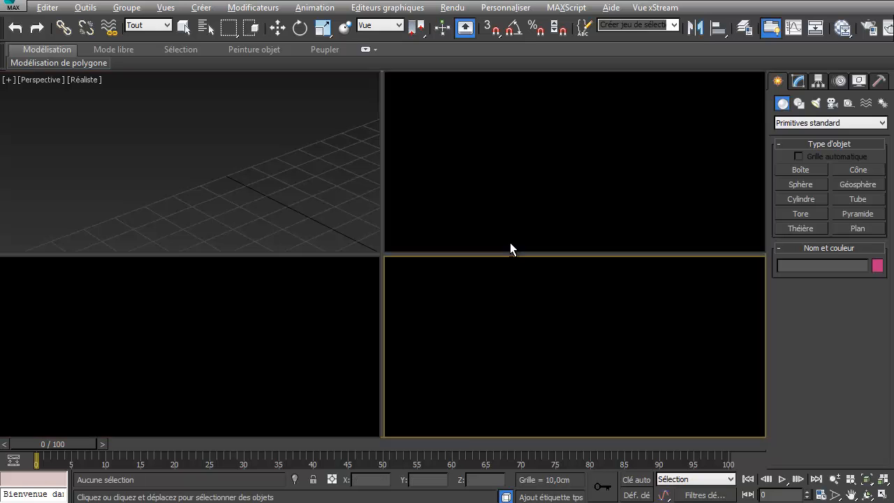
key(alt+w)
key(alt+w)
click(543, 323)
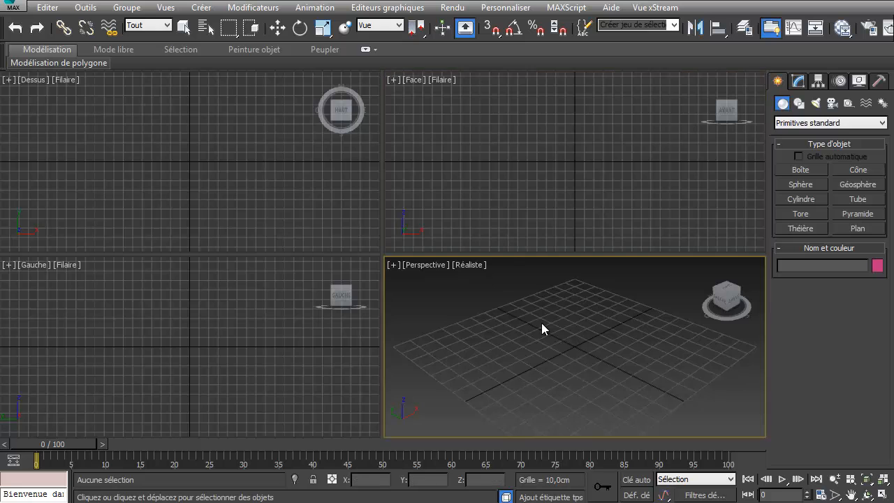
Maximize and restore the Perspective viewport, do the same with the Gauche viewport, and make Perspective active again.
key(alt+w)
key(alt+w)
click(267, 341)
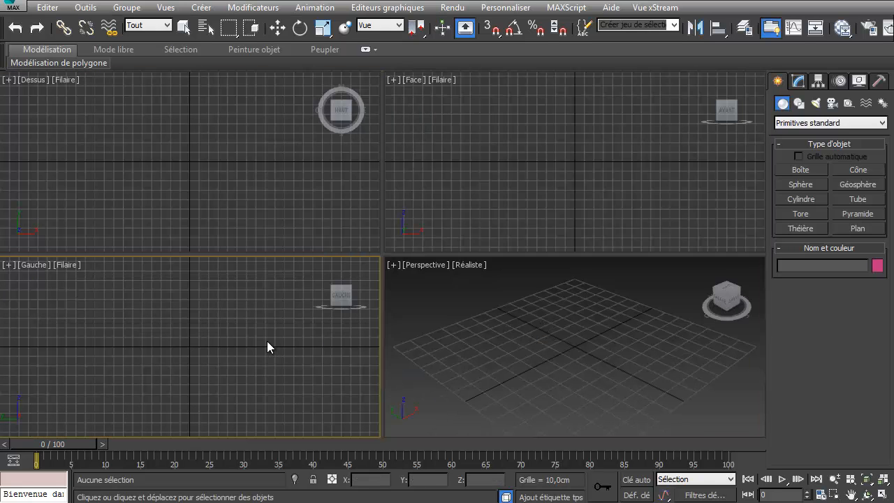
key(alt+w)
key(alt+w)
click(566, 327)
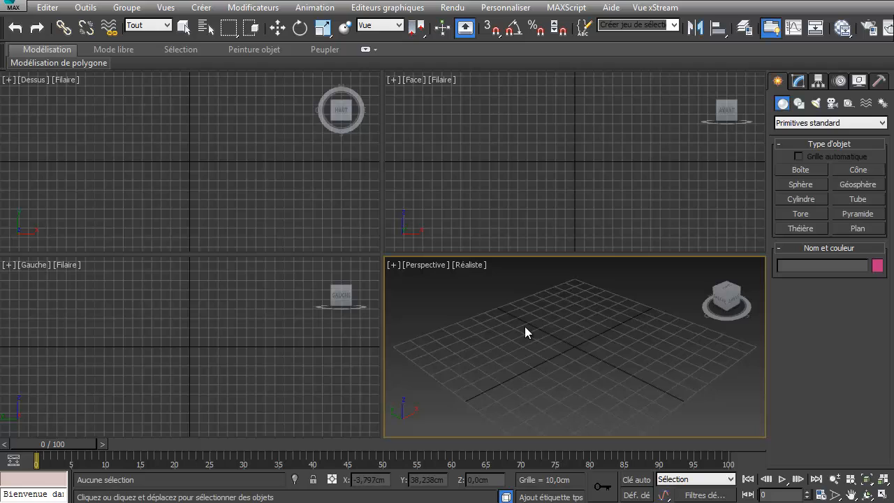
Activate the Gauche, Dessus, Face and Perspective viewports in turn several times, ending with Perspective active.
click(260, 343)
click(258, 223)
click(498, 180)
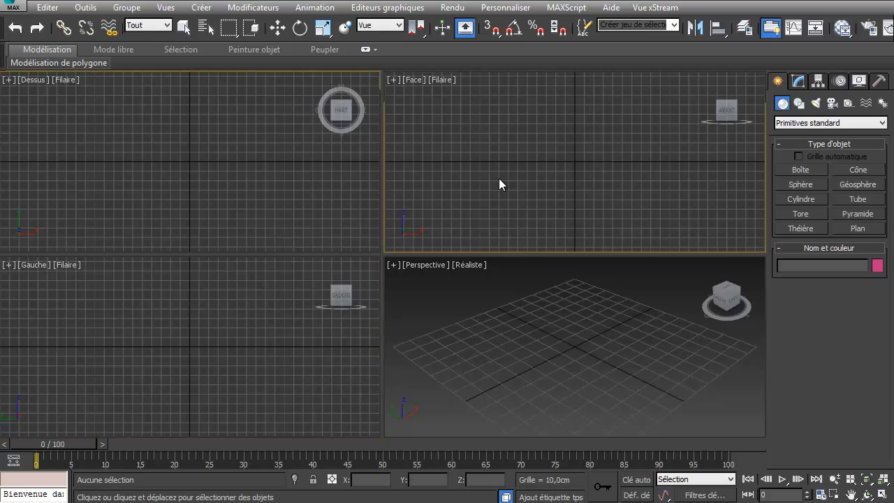
click(564, 393)
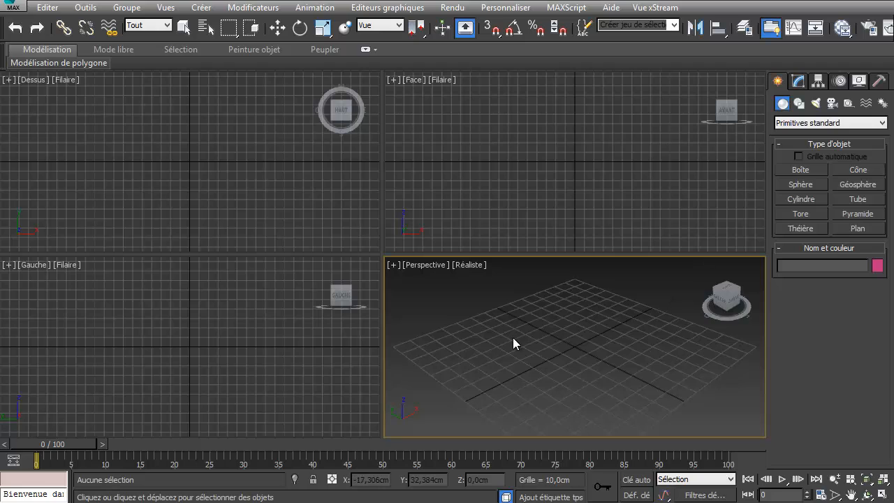
click(444, 143)
click(232, 161)
click(468, 353)
click(489, 241)
click(289, 189)
click(288, 341)
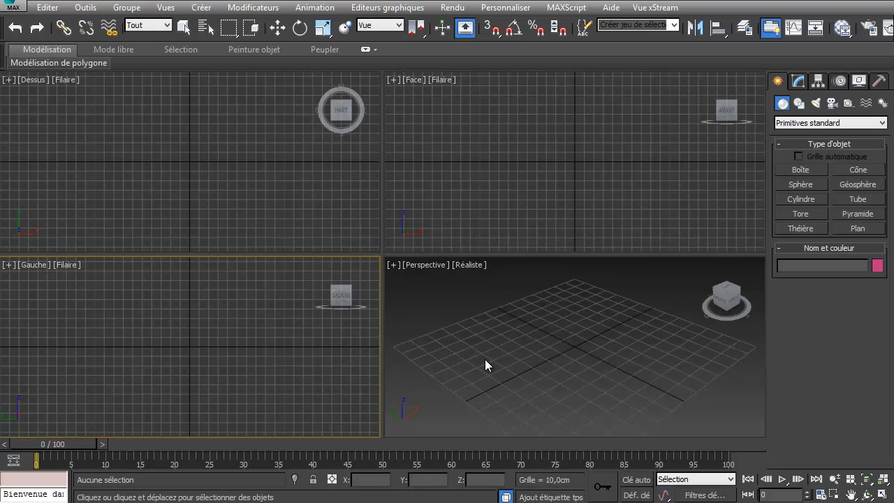
click(486, 359)
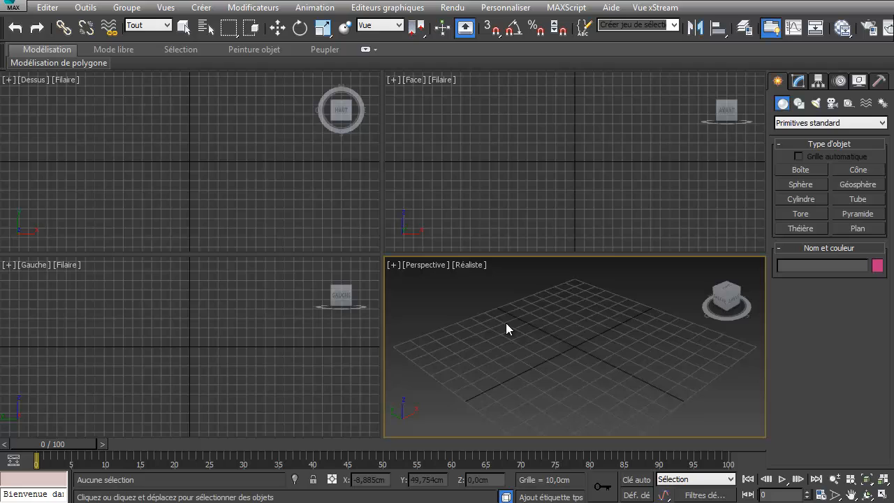
Resize the four-viewport layout to widen the Perspective viewport, and maximize Perspective.
key(alt+w)
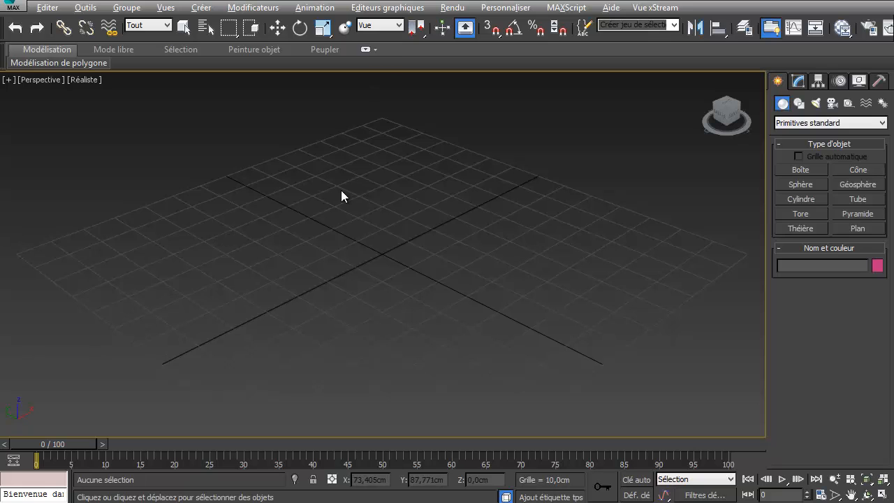
key(alt+w)
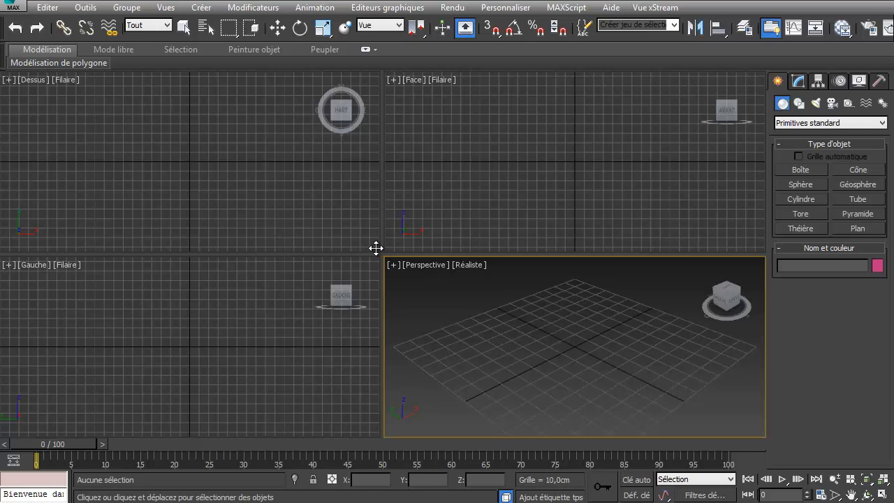
drag(375, 247, 281, 266)
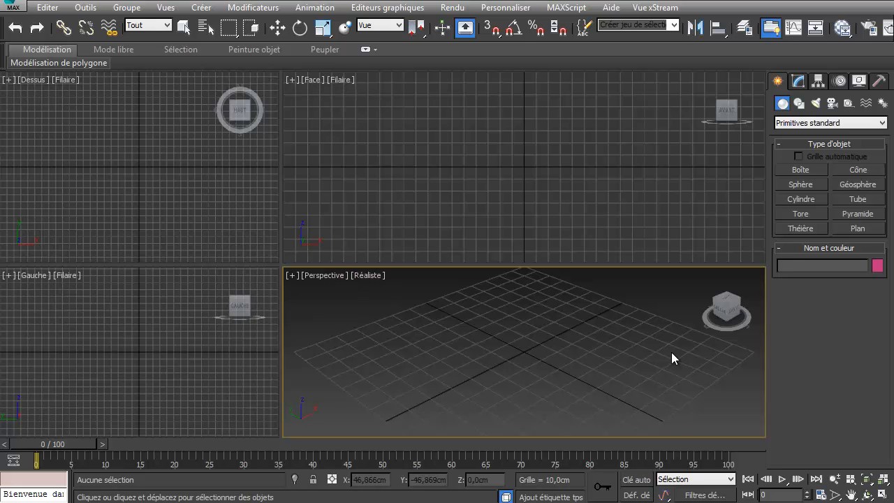
key(alt+w)
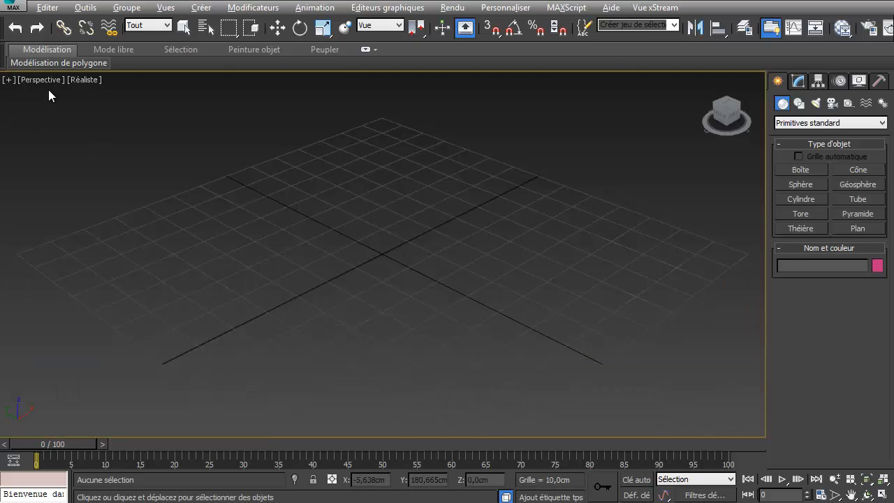
Switch the maximized viewport to the Dessus, Dessous and Gauche views in turn, and back to Perspective.
click(51, 80)
click(111, 164)
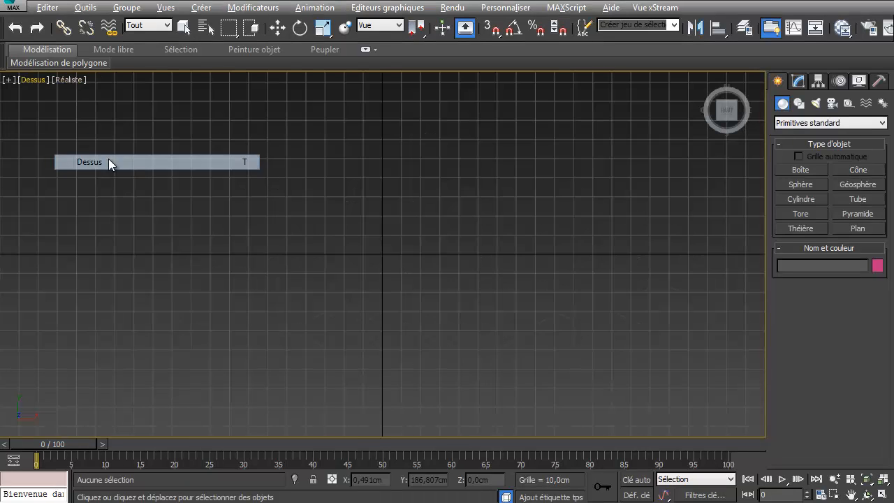
click(29, 83)
click(73, 178)
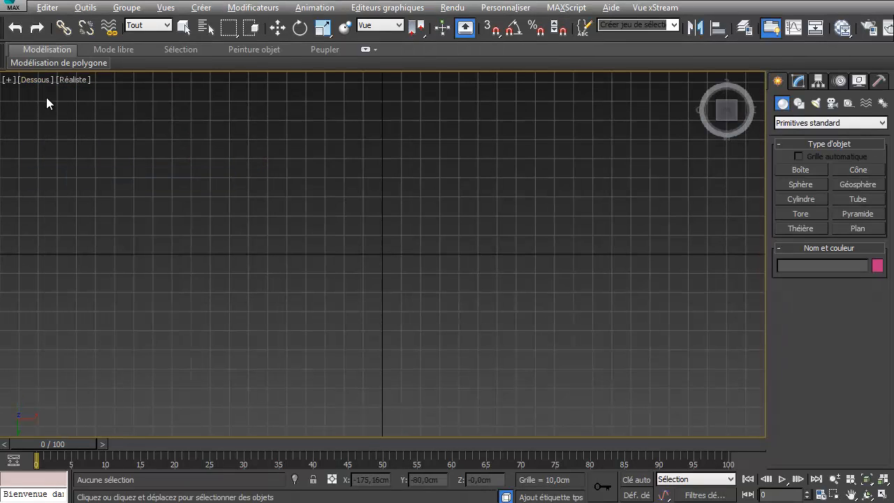
click(35, 83)
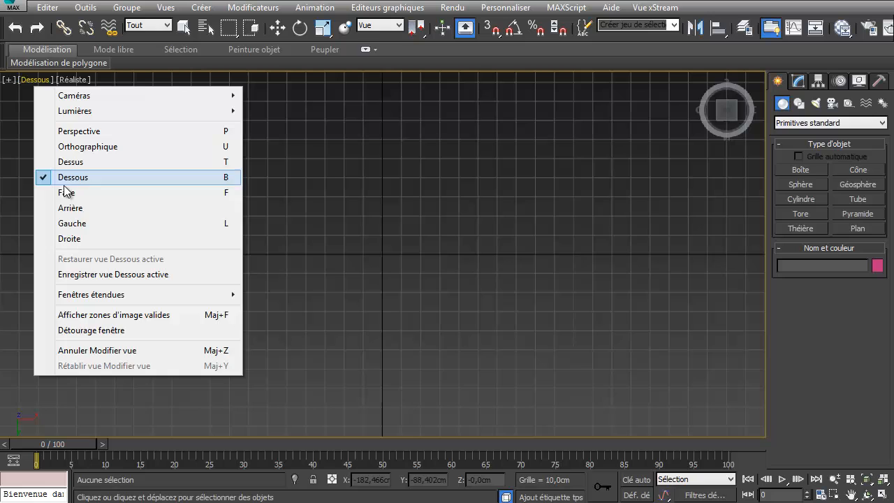
click(81, 224)
click(34, 79)
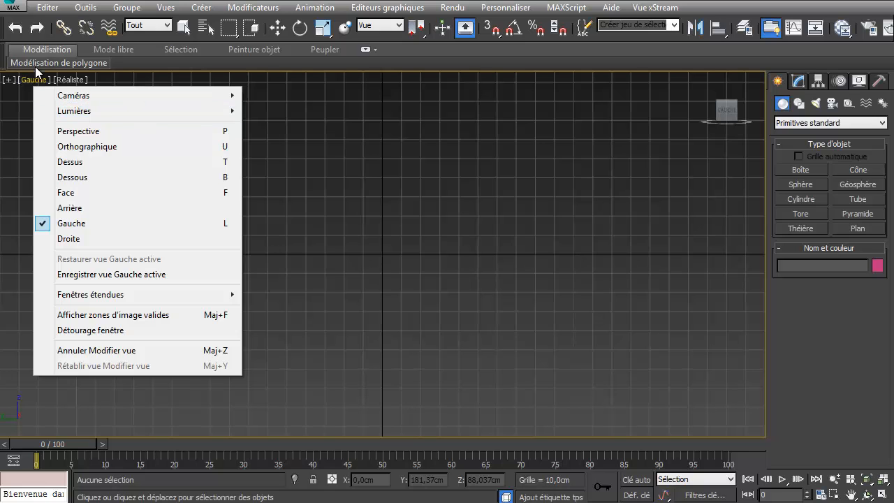
click(92, 135)
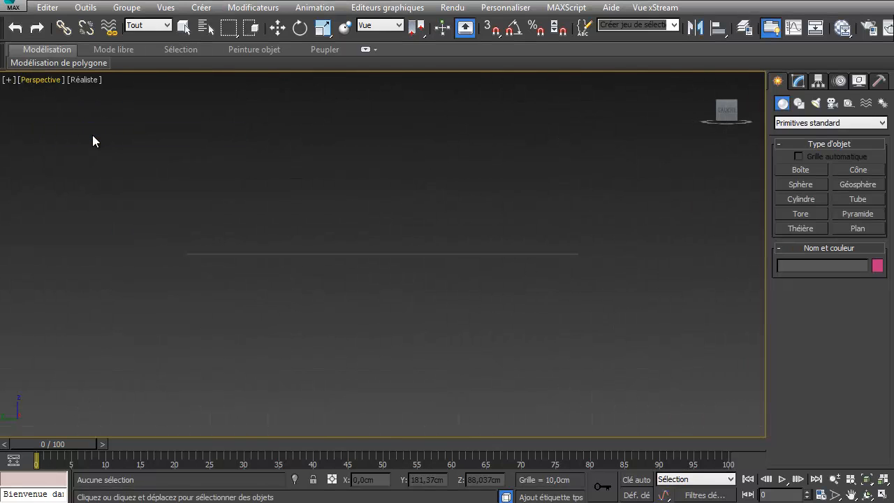
Switch the viewport to the Face view and back to Perspective, and restore the angled home view.
click(47, 79)
click(97, 192)
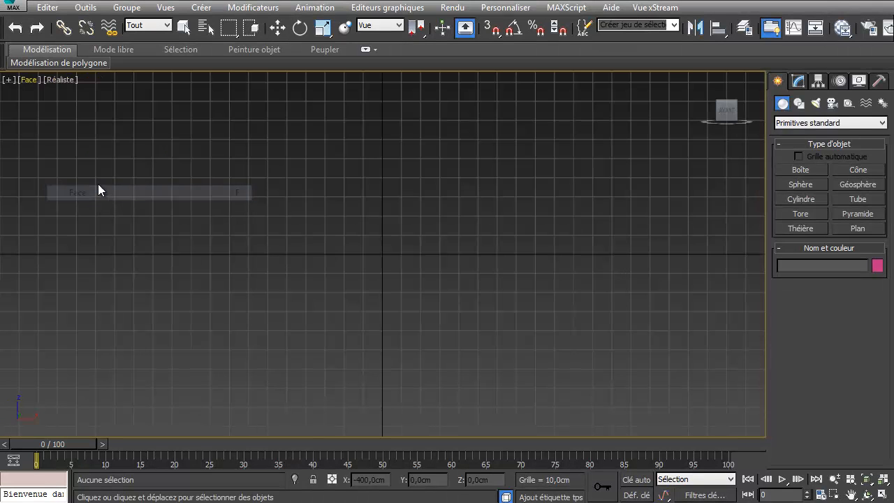
click(28, 81)
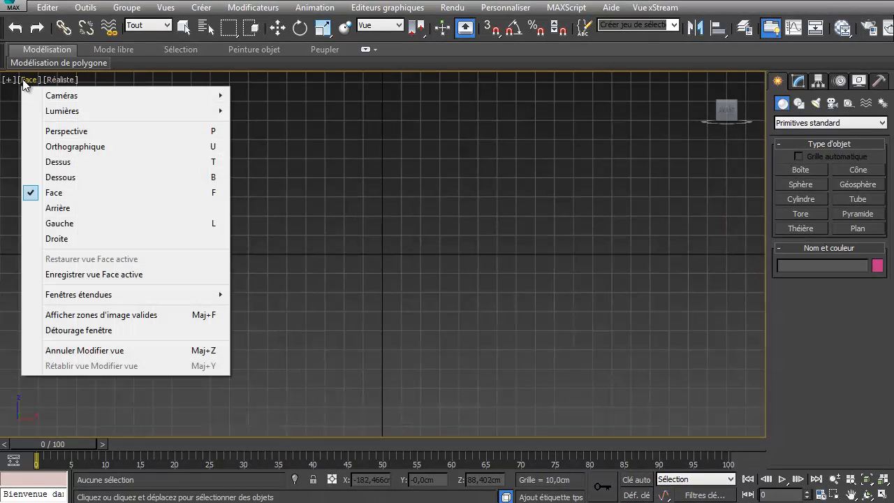
click(86, 131)
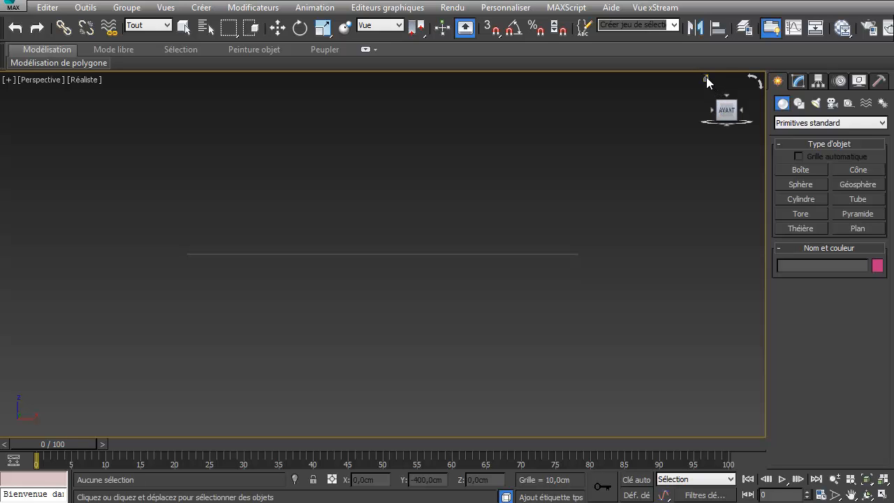
click(706, 77)
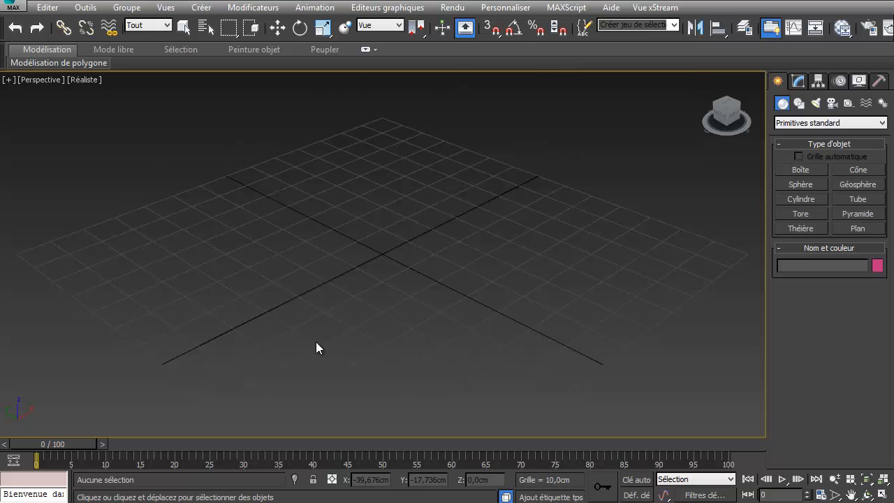
Orient the Perspective view with the ViewCube to its Arrière, Droite and Haut faces.
mouse_move(727, 115)
mouse_down()
mouse_move(642, 119)
mouse_move(599, 81)
mouse_move(696, 102)
mouse_move(26, 127)
mouse_move(100, 110)
mouse_move(116, 110)
mouse_move(8, 139)
mouse_move(666, 115)
mouse_move(21, 119)
mouse_move(84, 118)
mouse_move(46, 108)
mouse_move(741, 120)
mouse_move(65, 112)
mouse_move(727, 117)
mouse_up()
click(719, 117)
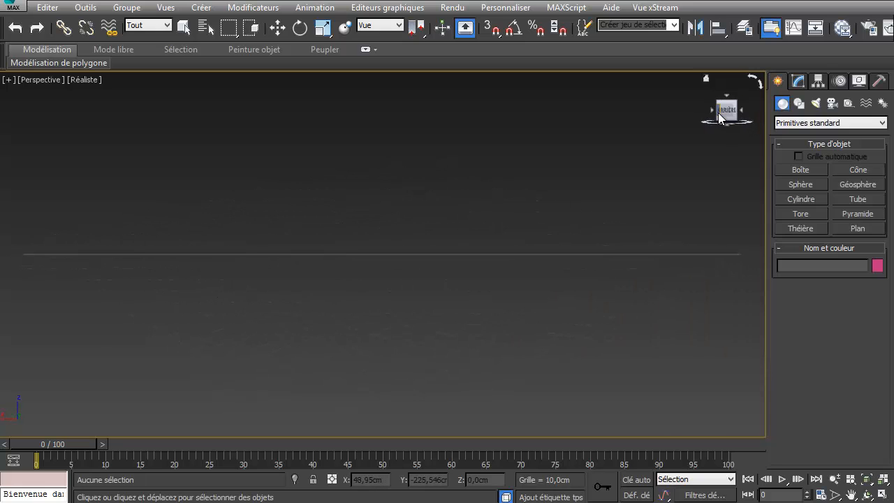
click(720, 110)
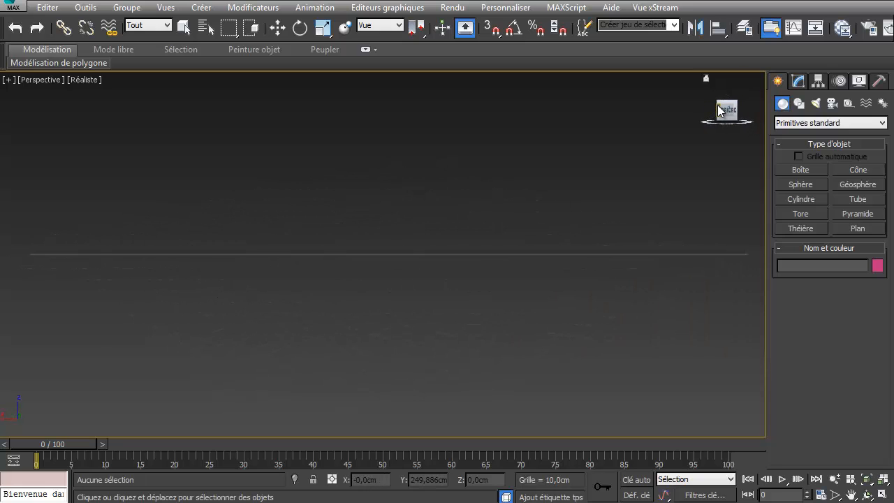
click(726, 109)
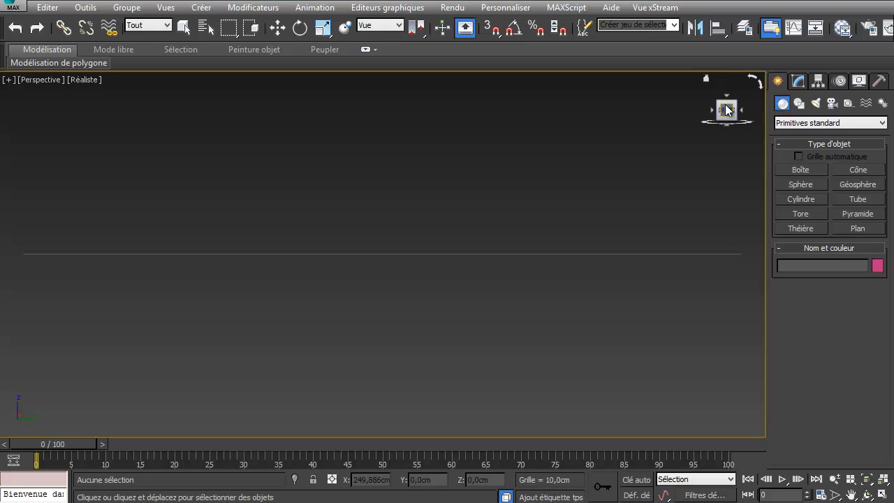
click(726, 107)
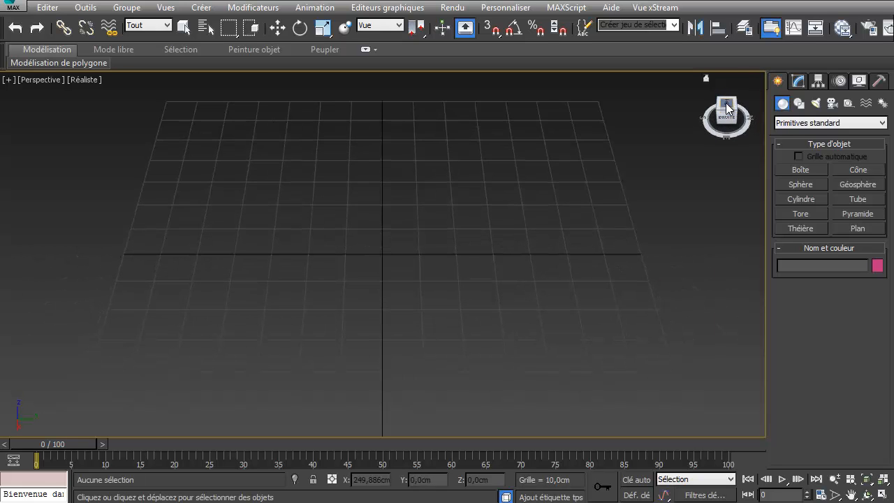
click(726, 106)
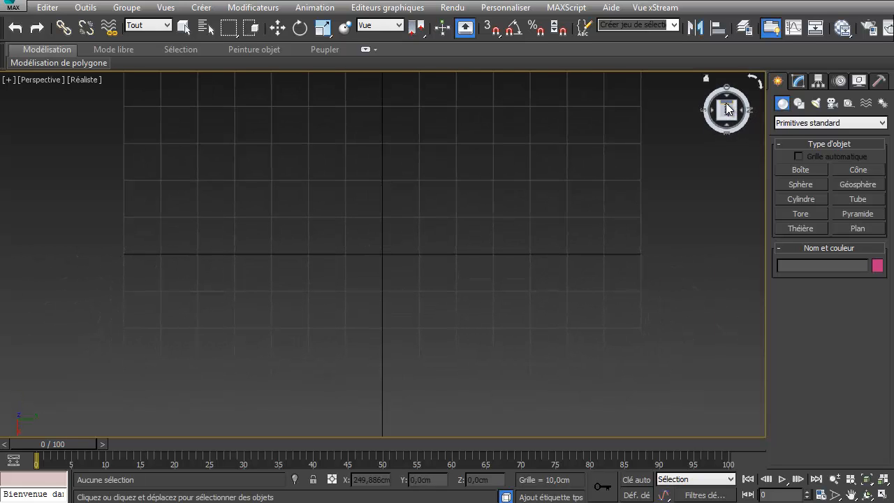
Rotate the top-facing Perspective view in quarter turns until north is up, and restore the home view.
click(755, 81)
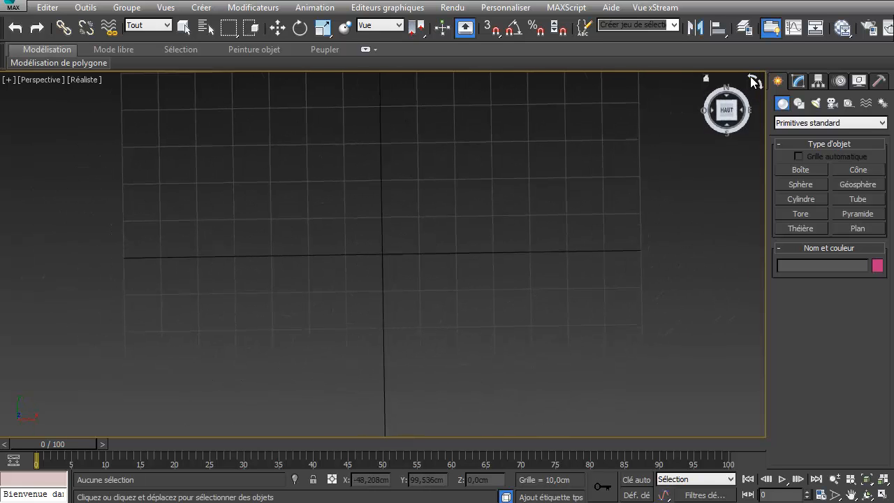
click(754, 81)
click(755, 81)
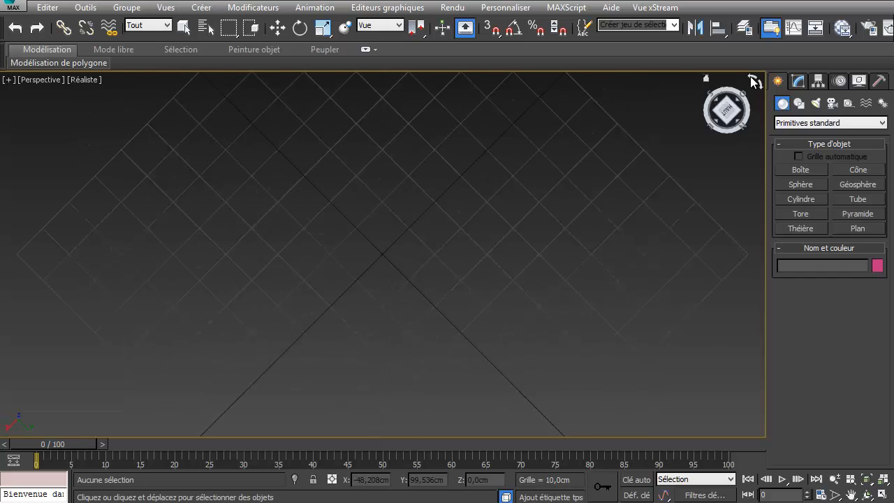
click(755, 81)
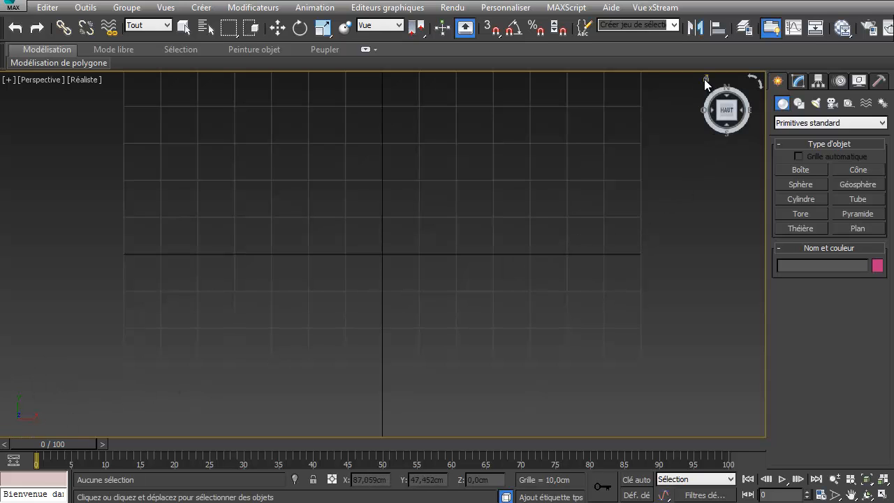
click(705, 80)
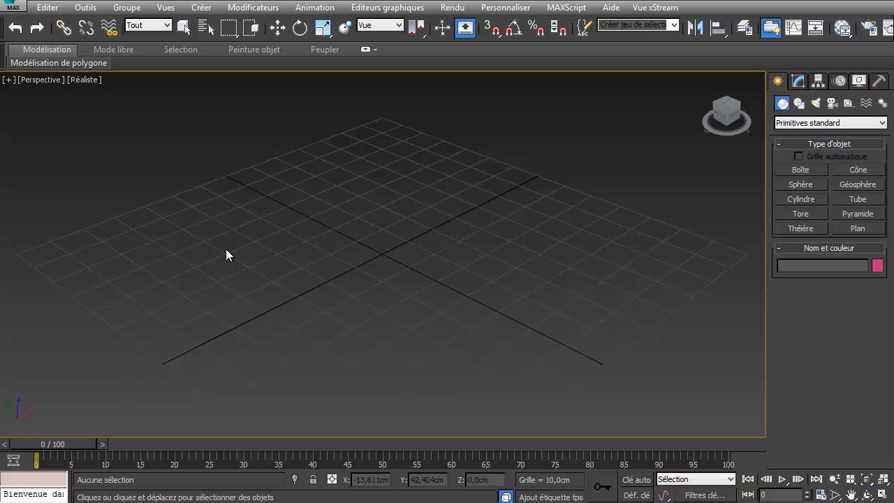
Zoom the Perspective view in and out repeatedly, ending with the whole grid in view.
click(782, 105)
scroll(387, 244, down, 6)
scroll(388, 244, up, 5)
scroll(388, 244, down, 6)
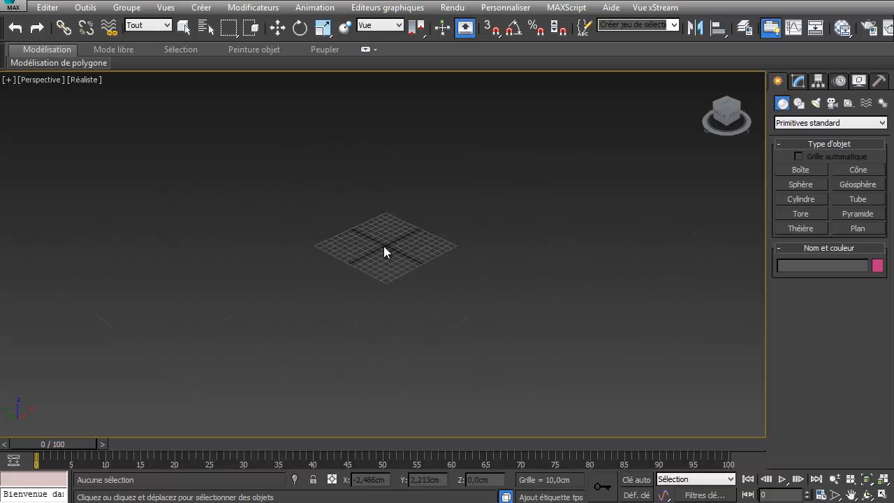
scroll(383, 251, up, 2)
scroll(383, 252, down, 3)
scroll(382, 251, up, 8)
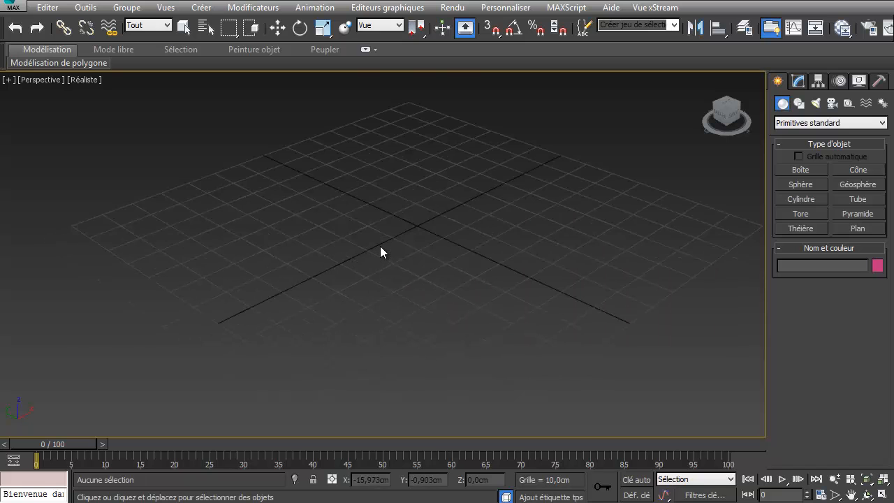
scroll(381, 246, up, 2)
scroll(381, 247, down, 5)
scroll(380, 246, up, 5)
scroll(381, 246, down, 5)
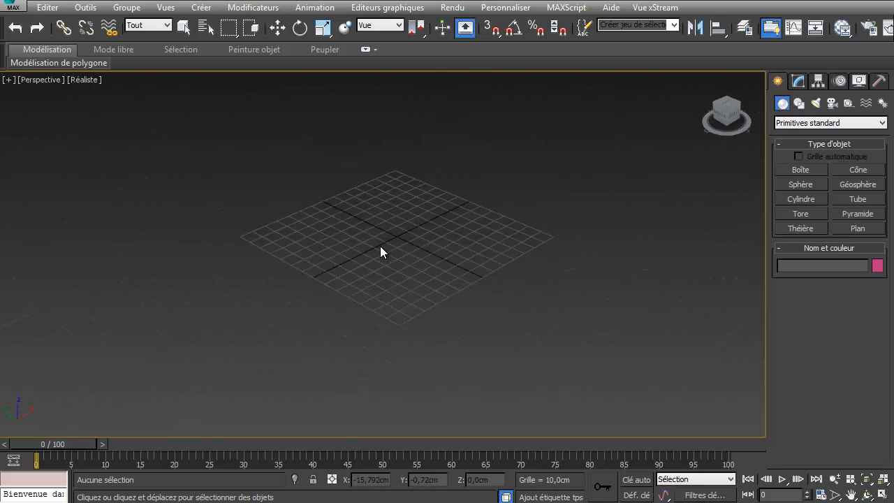
scroll(382, 246, up, 5)
scroll(438, 197, down, 3)
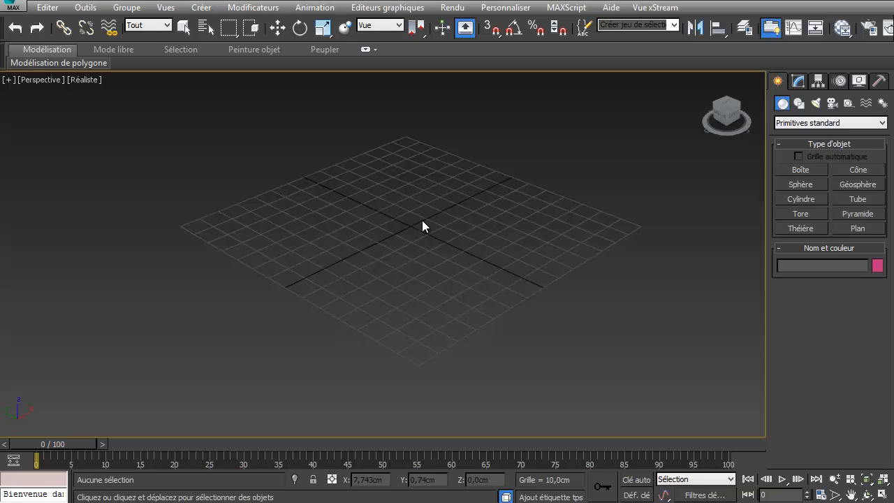
Pan the Perspective view around and orbit the grid to a different angle.
middle_drag(422, 225, 439, 211)
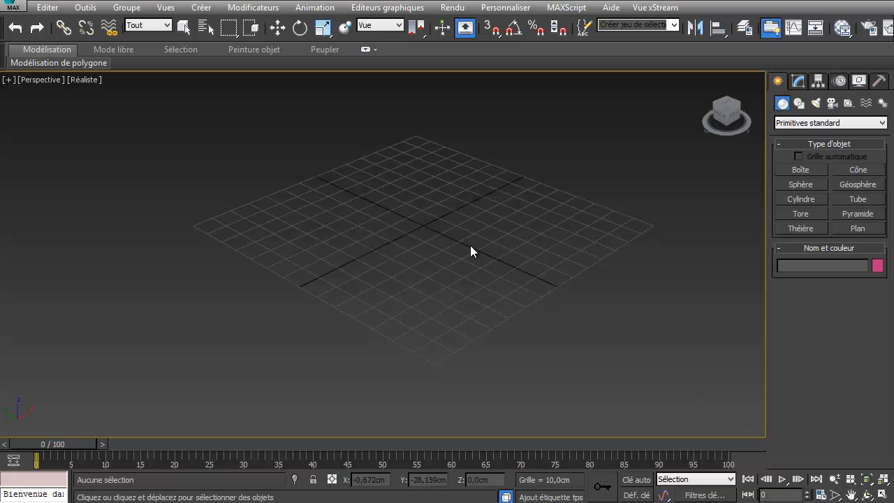
middle_drag(470, 246, 866, 454)
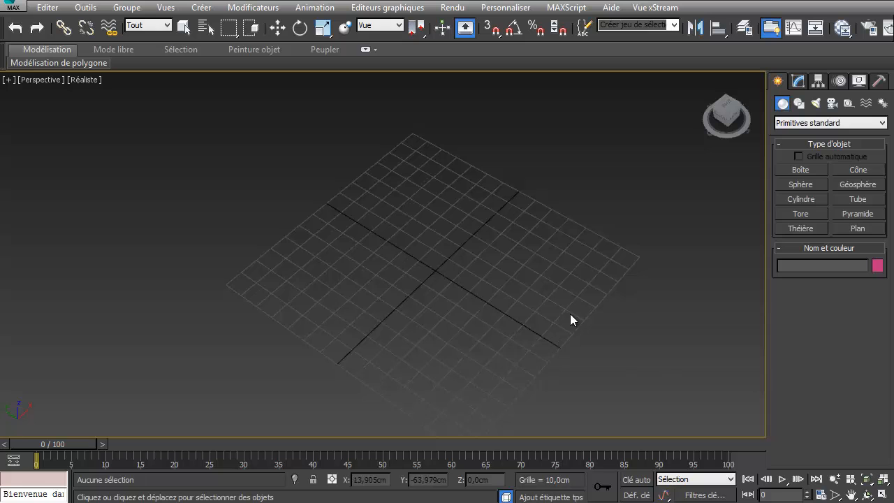
middle_drag(570, 320, 370, 447)
middle_drag(315, 142, 355, 333)
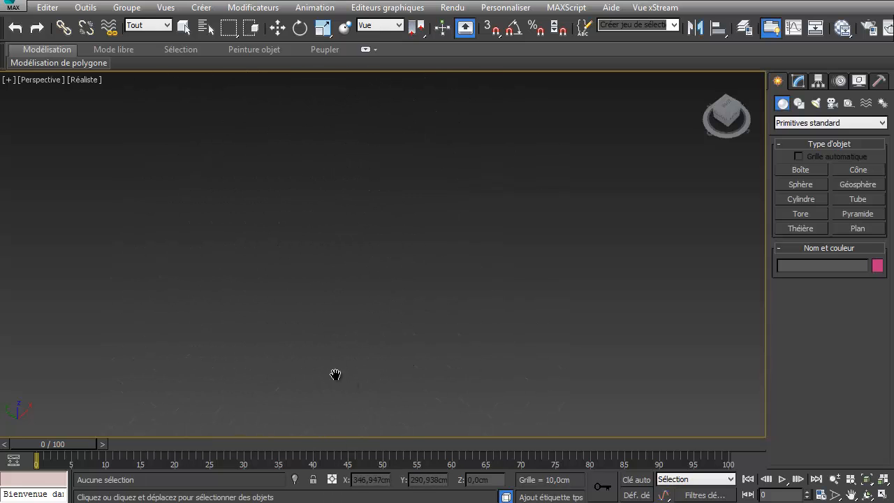
Pan and orbit the grid in the Perspective view, and restore the home view.
middle_drag(335, 375, 362, 209)
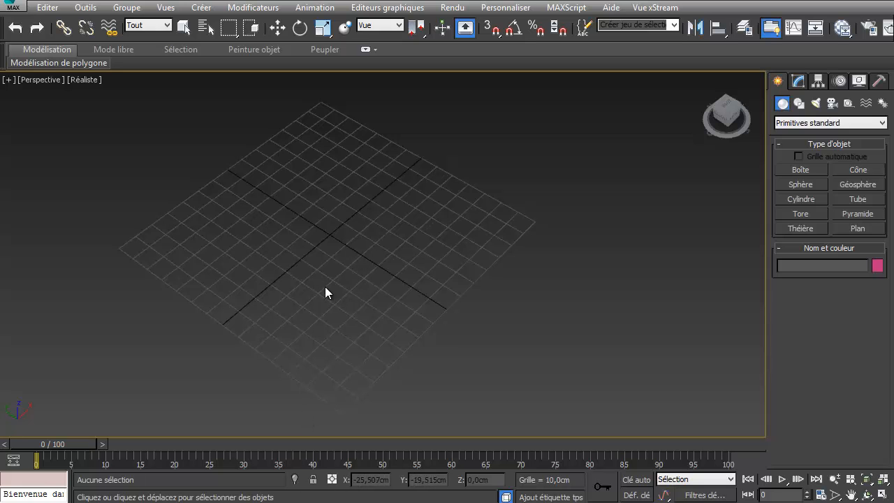
alt+middle_drag(370, 217, 273, 183)
middle_drag(391, 261, 413, 281)
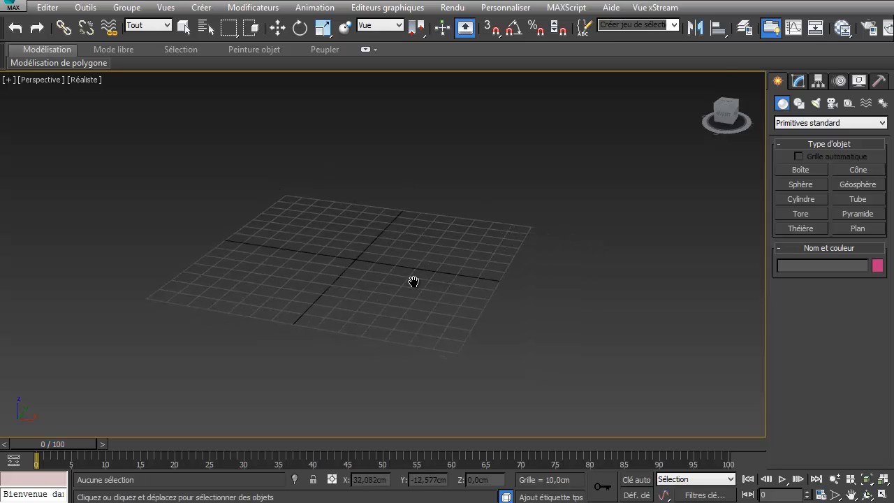
click(706, 79)
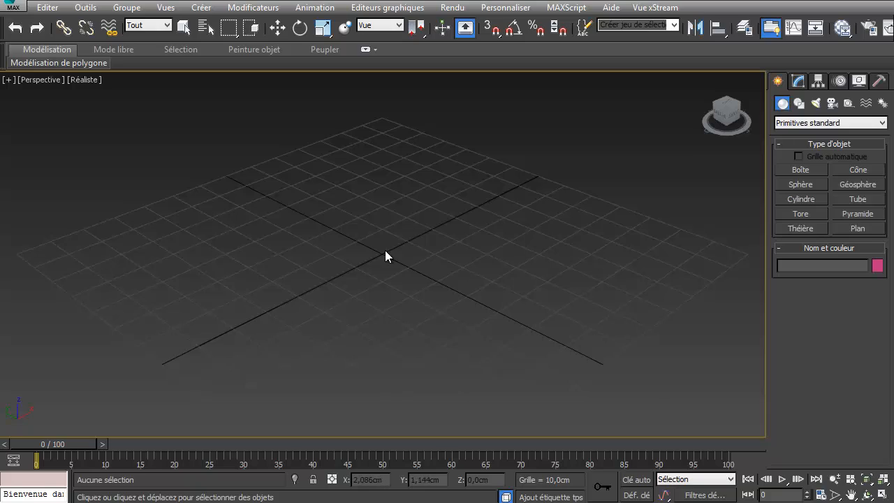
Orbit the Perspective view around the grid's centre in several directions.
alt+middle_drag(375, 216, 459, 243)
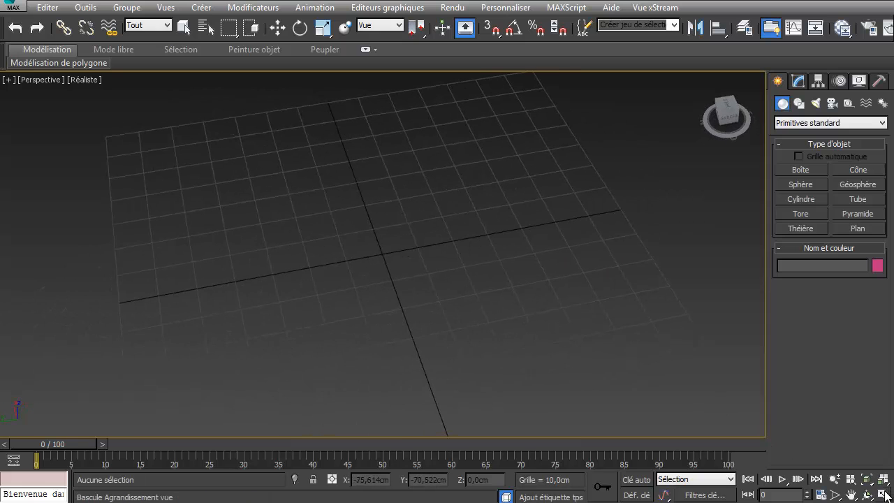
alt+middle_drag(520, 274, 336, 203)
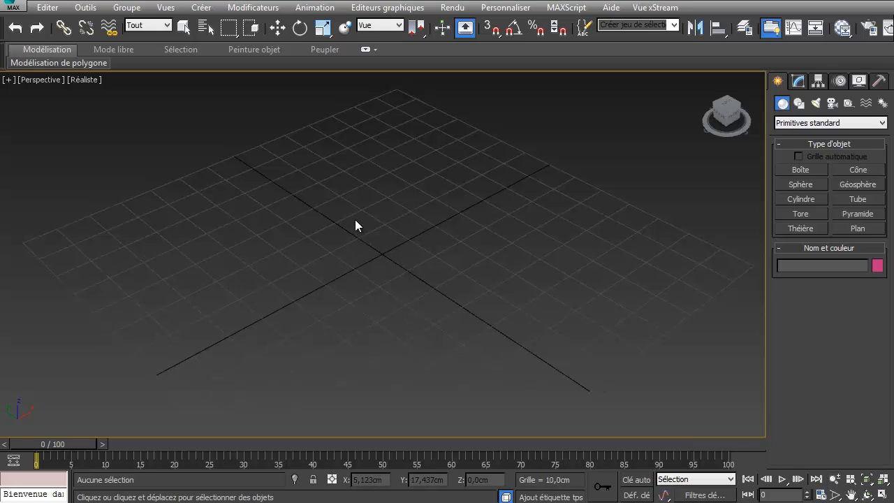
alt+middle_drag(357, 219, 403, 199)
Zoom in and out on different points of the grid, pan across it, and return to the home view.
scroll(413, 188, down, 5)
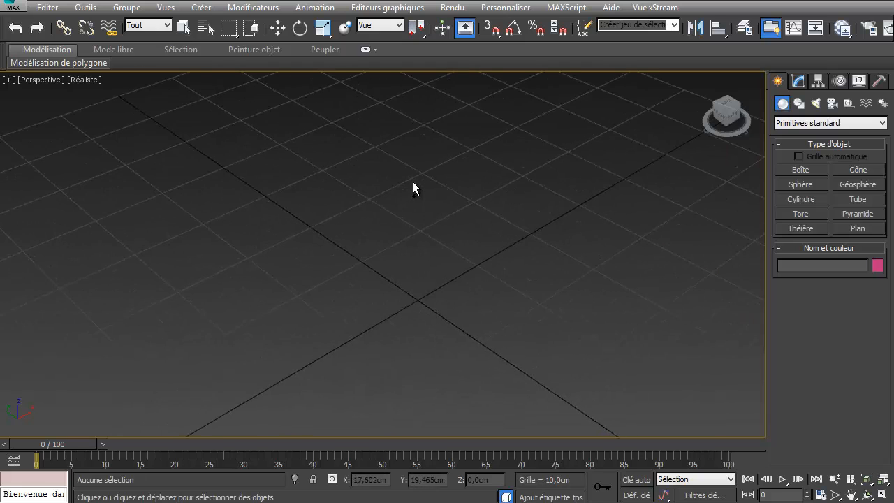
scroll(440, 230, up, 5)
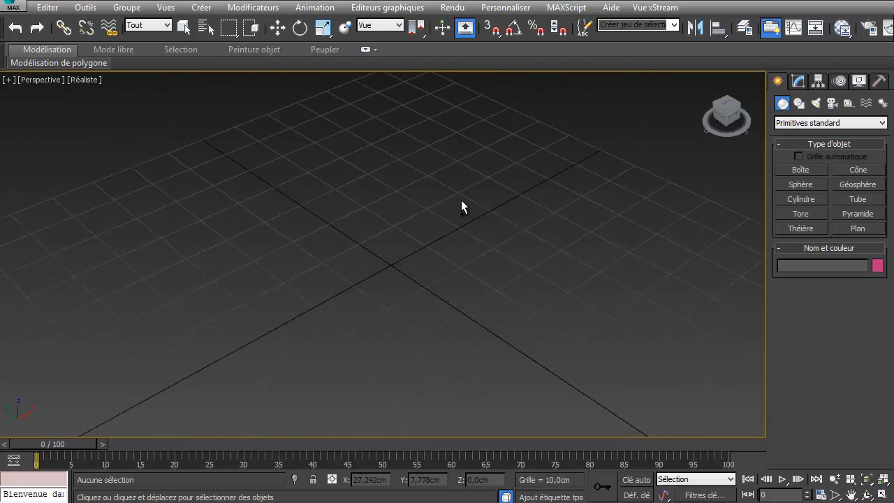
scroll(479, 186, down, 5)
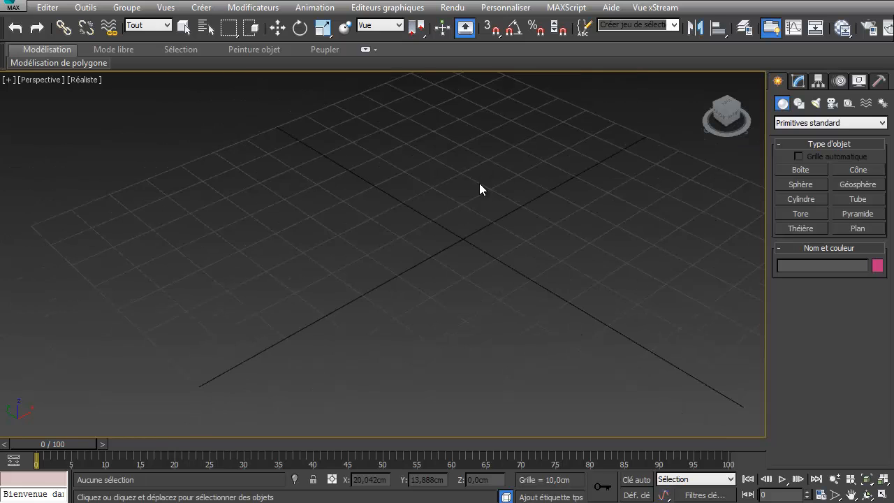
scroll(480, 185, up, 6)
scroll(479, 183, down, 5)
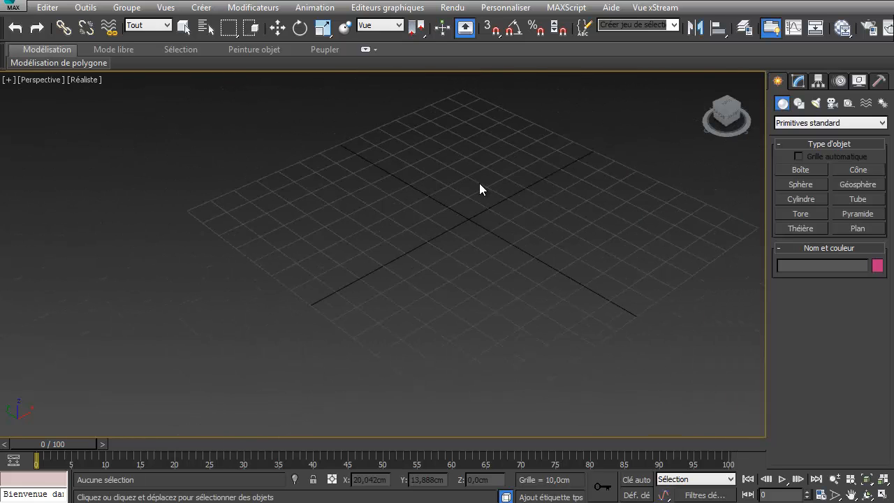
scroll(479, 183, up, 5)
middle_drag(546, 245, 251, 216)
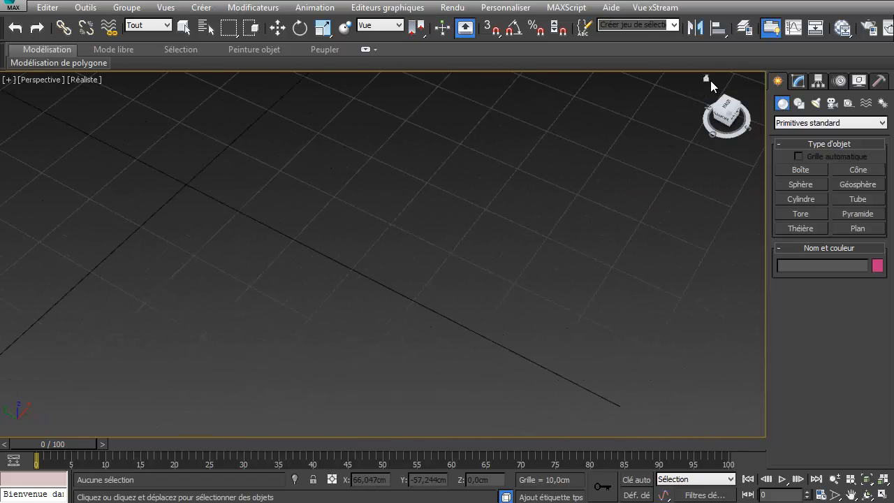
click(706, 80)
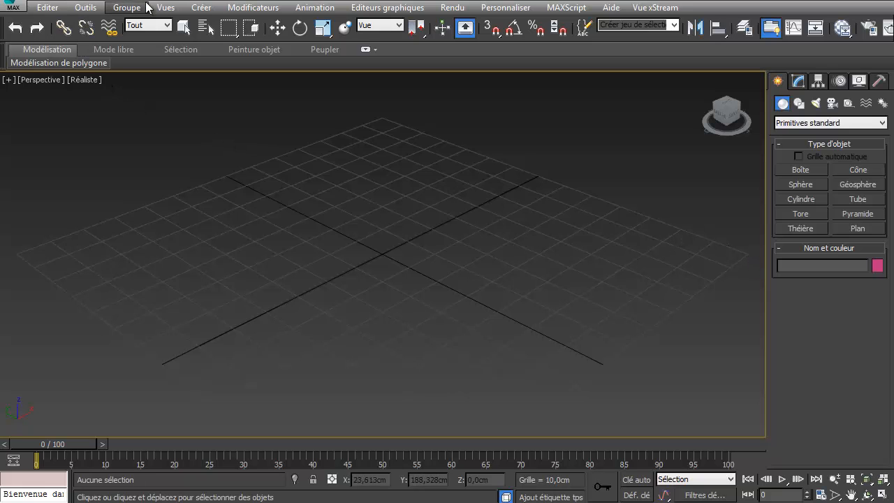
click(208, 7)
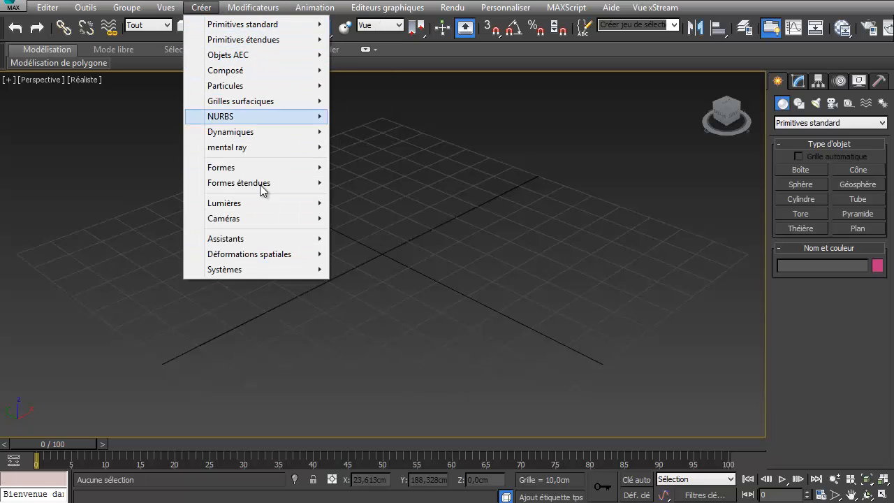
mouse_move(225, 8)
click(563, 257)
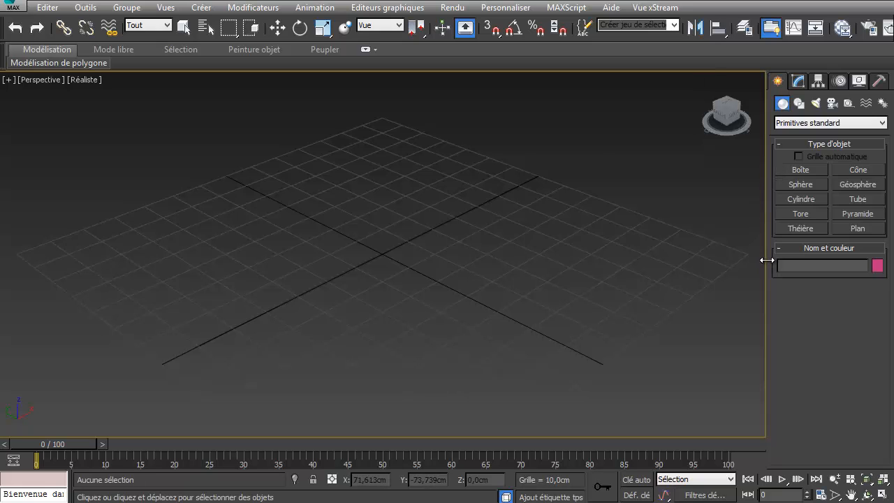
Widen the command panel to show extra columns, and narrow it back to a single column.
drag(767, 260, 806, 282)
drag(765, 292, 706, 296)
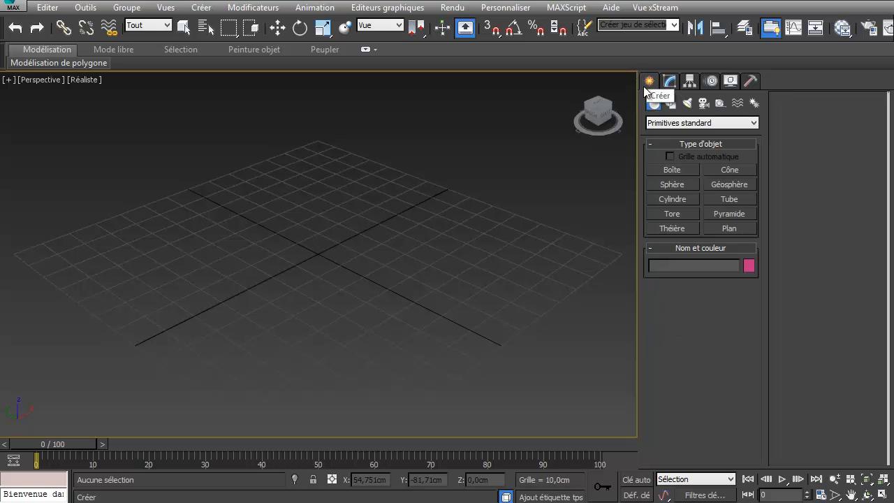
drag(638, 96, 767, 116)
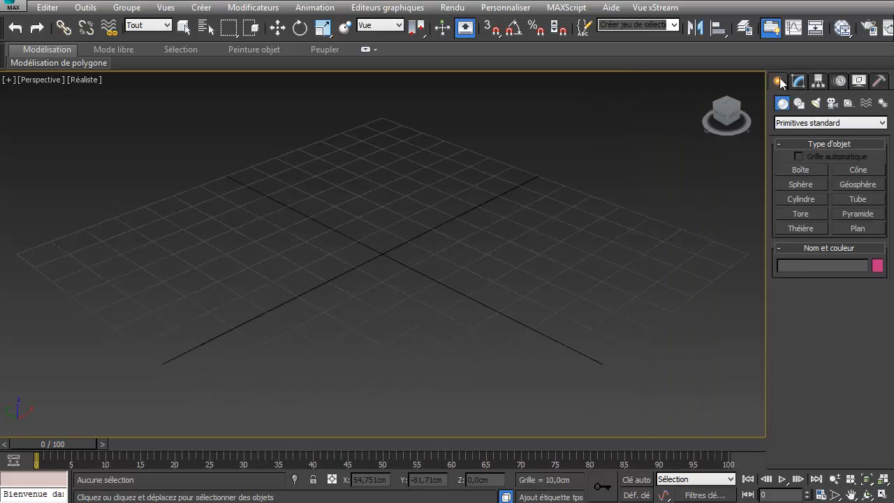
Choose the Primitives standard category and draw a box about 42 × 33 × 32 cm on the far part of the grid.
click(786, 127)
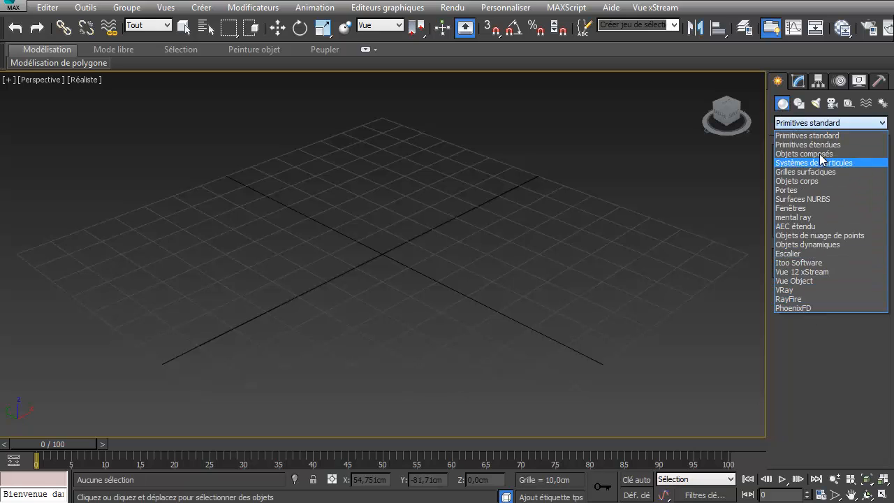
click(819, 136)
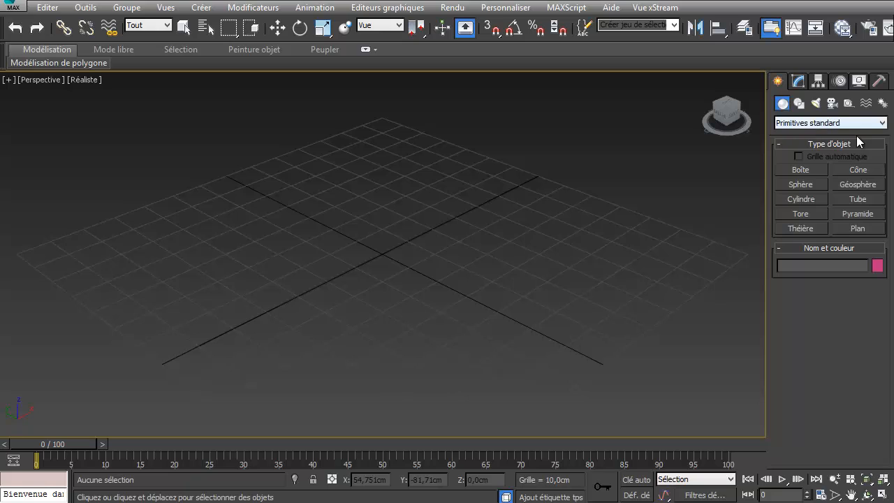
click(799, 171)
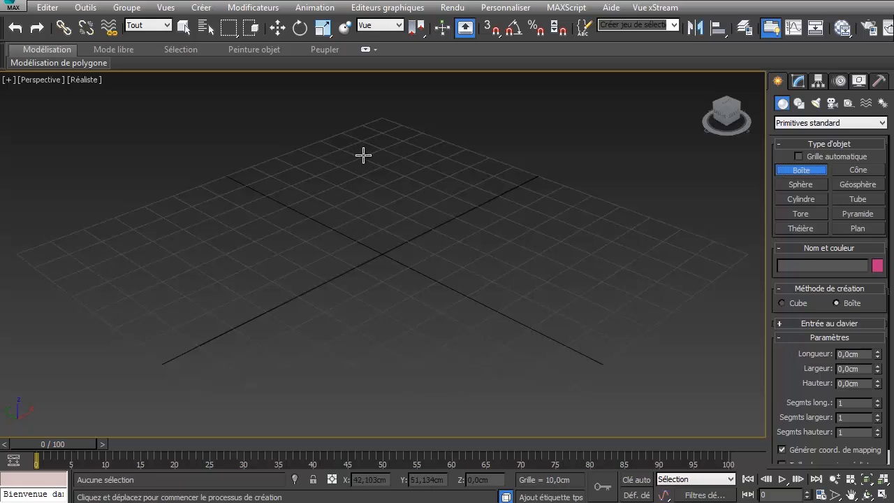
drag(363, 155, 383, 233)
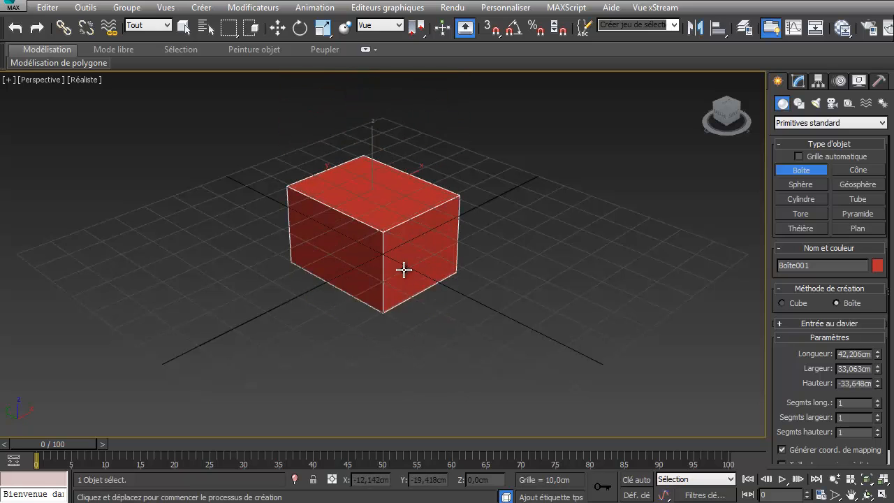
click(415, 136)
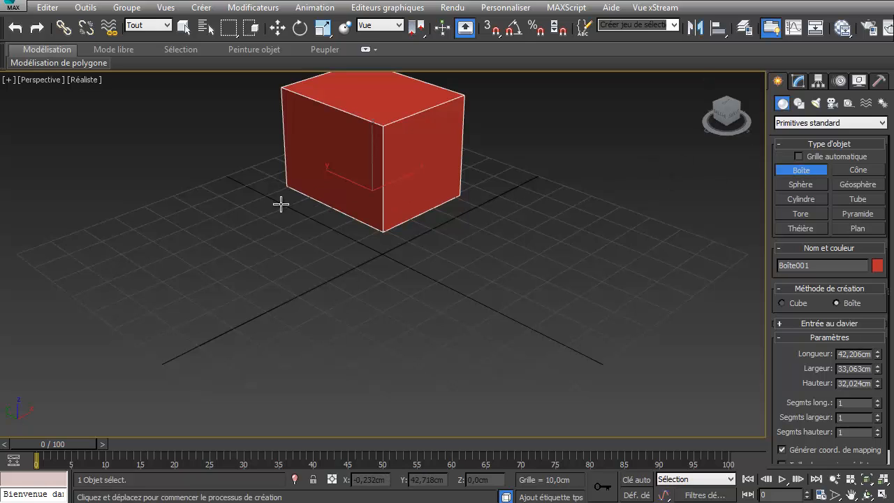
Draw two smaller boxes beside the red box, the front one about 17 × 15 × 20 cm.
drag(274, 195, 344, 267)
click(305, 152)
click(336, 208)
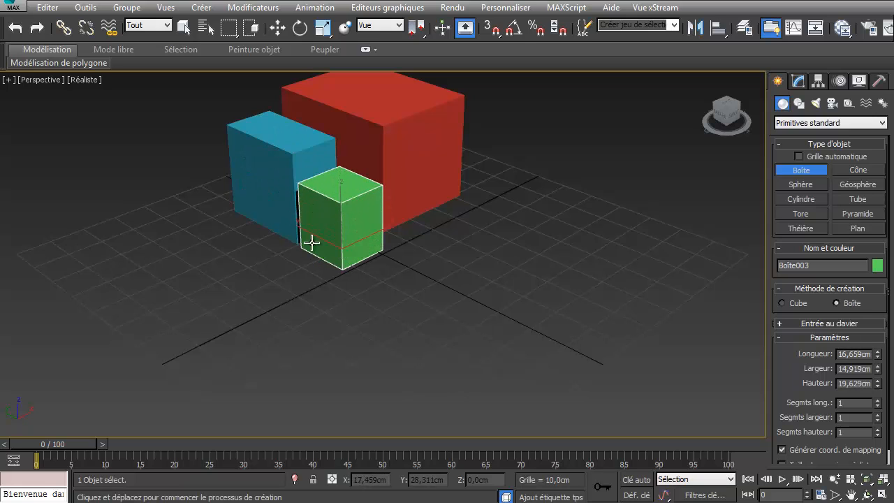
Enable Grille automatique and draw a box about 6 × 24 × 7 cm on the red box's side, with one about 4 × 17 × 17 cm on top.
click(798, 156)
drag(454, 108, 397, 151)
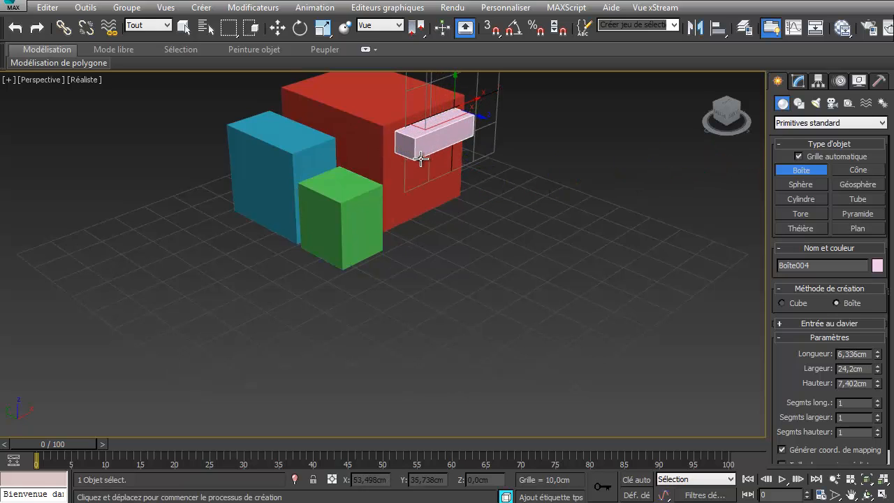
click(455, 113)
drag(457, 111, 427, 130)
click(419, 78)
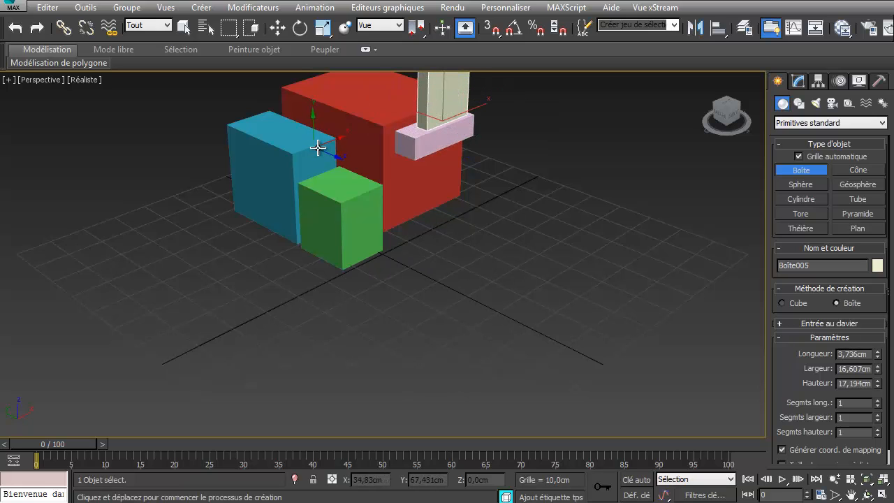
Draw a long thin box projecting from the teal-blue box's side, and a separate box about 15 × 24 × 40 cm on the grid.
drag(307, 152, 385, 185)
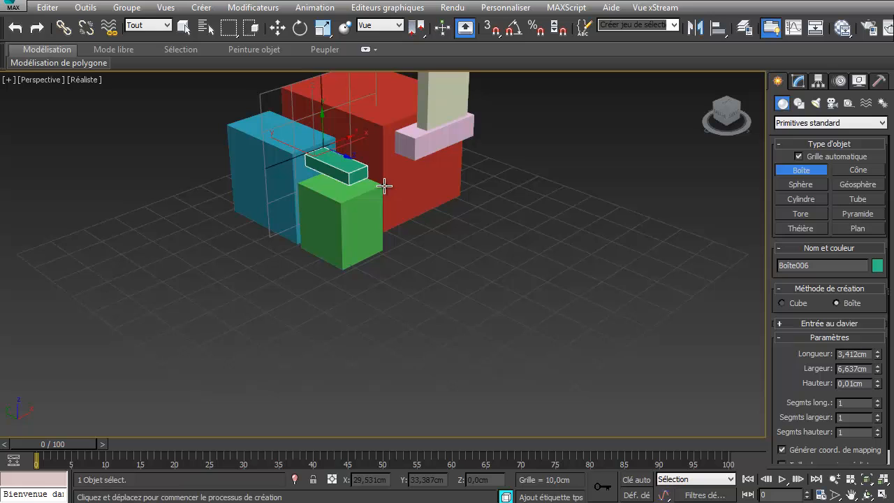
click(431, 202)
drag(538, 220, 529, 264)
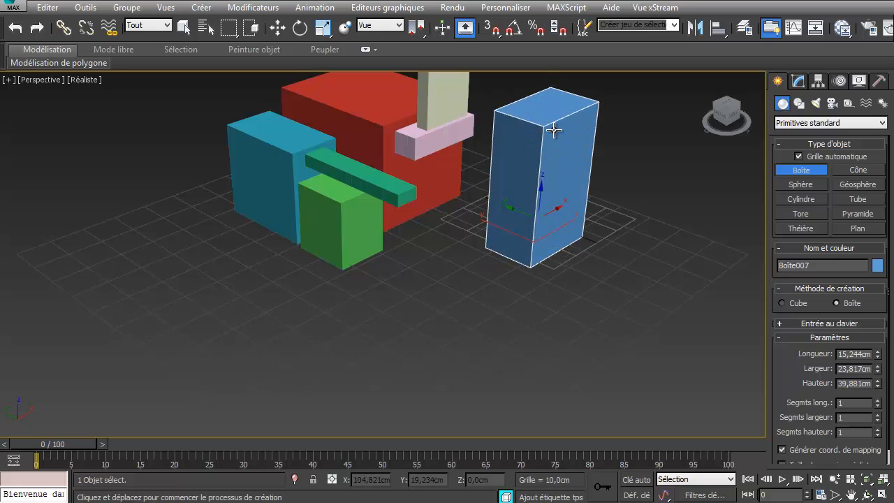
click(535, 230)
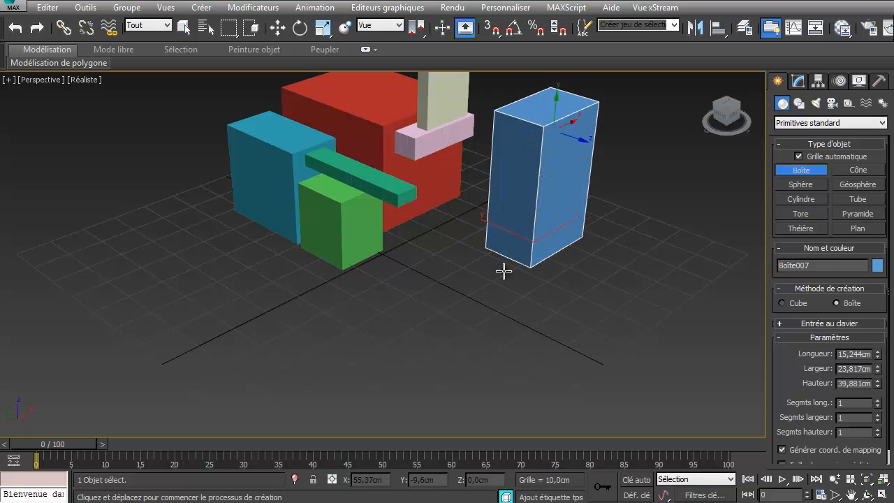
Draw a truncated cone on the grid with a base radius of about 6 cm, top radius of 12 cm and height of 20 cm.
click(859, 169)
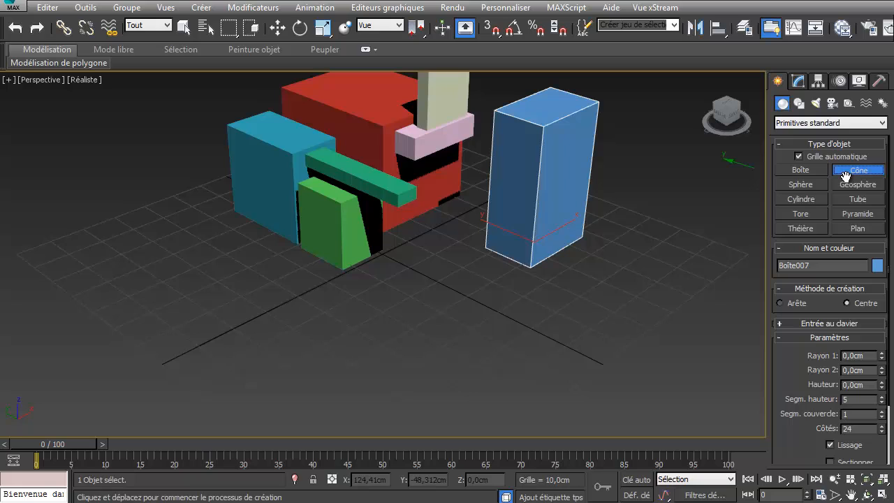
click(175, 281)
drag(174, 281, 167, 271)
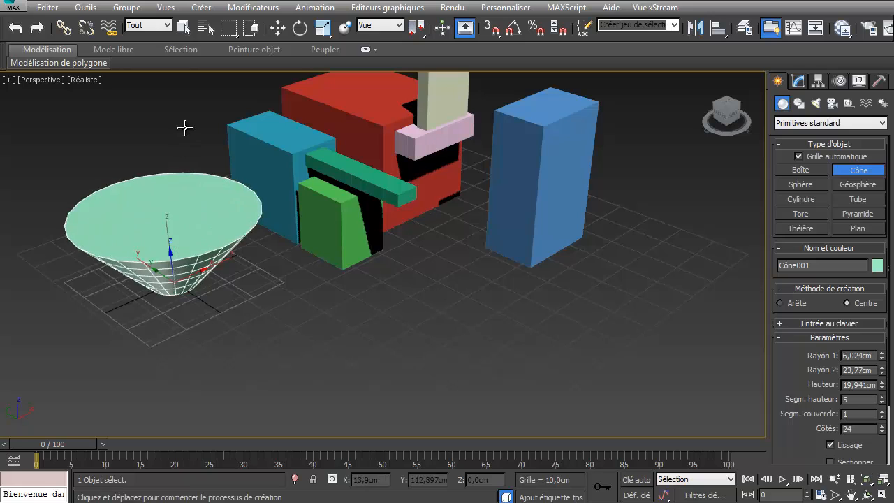
click(198, 173)
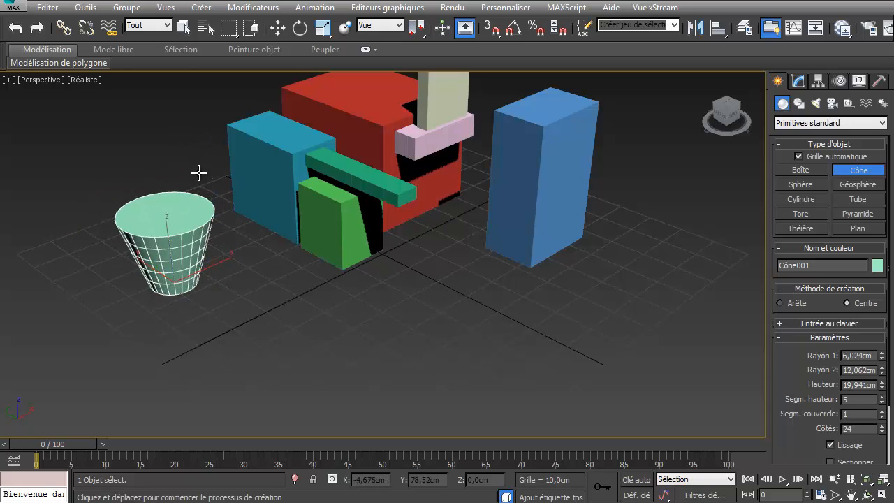
Draw a sphere of about 12 cm radius near the front of the grid, and a larger geosphere beside it.
click(803, 184)
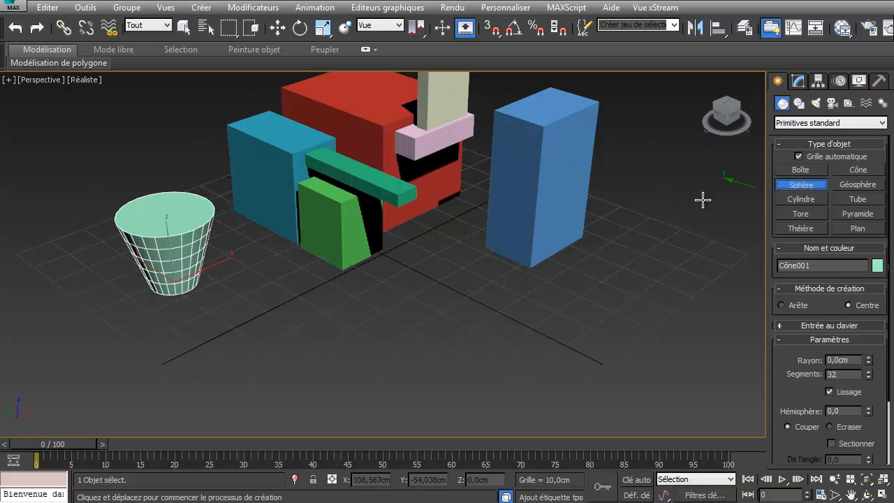
drag(294, 324, 346, 333)
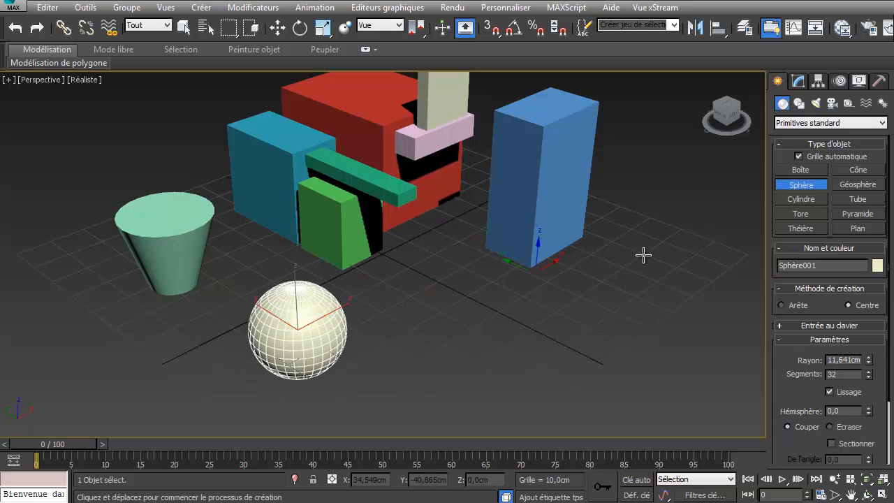
click(857, 187)
drag(453, 314, 518, 317)
Draw a cylinder with a radius of about 10 cm and a height of about 33 cm beside the tall blue box.
click(813, 201)
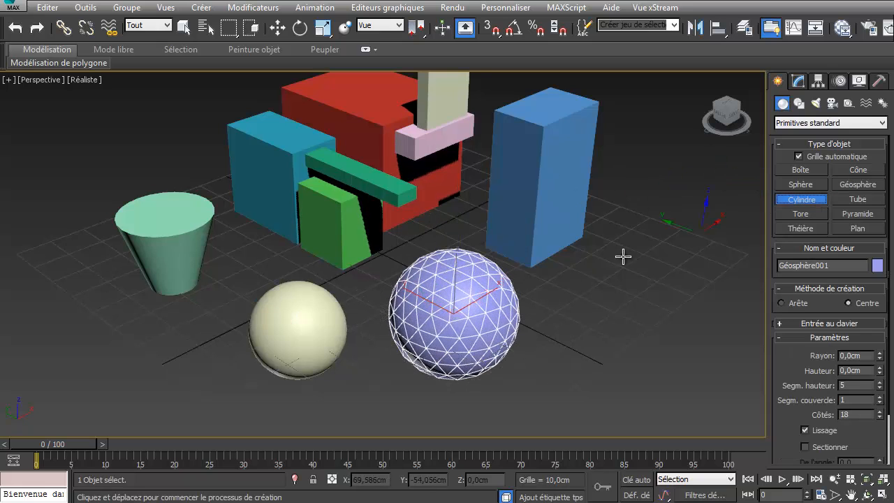
drag(647, 294, 640, 273)
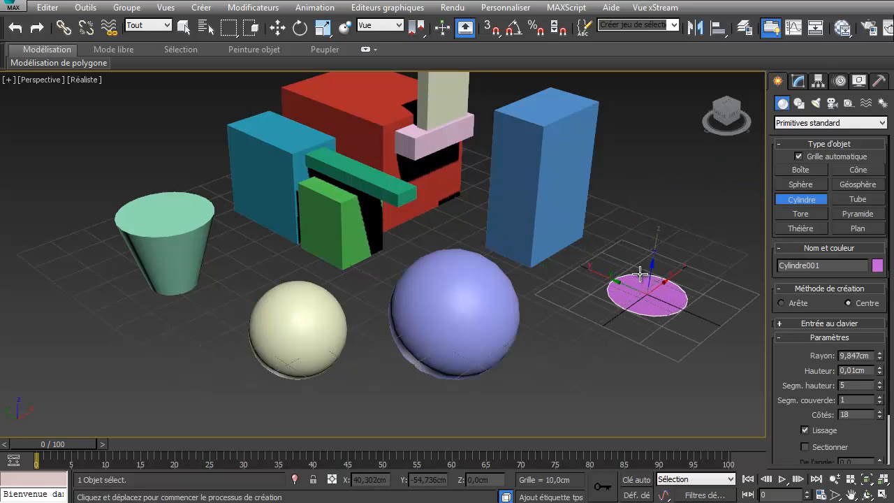
click(664, 146)
Draw a tube on the grid near the cone, with radii of about 14 cm and 9 cm and a height of about 27 cm.
click(858, 200)
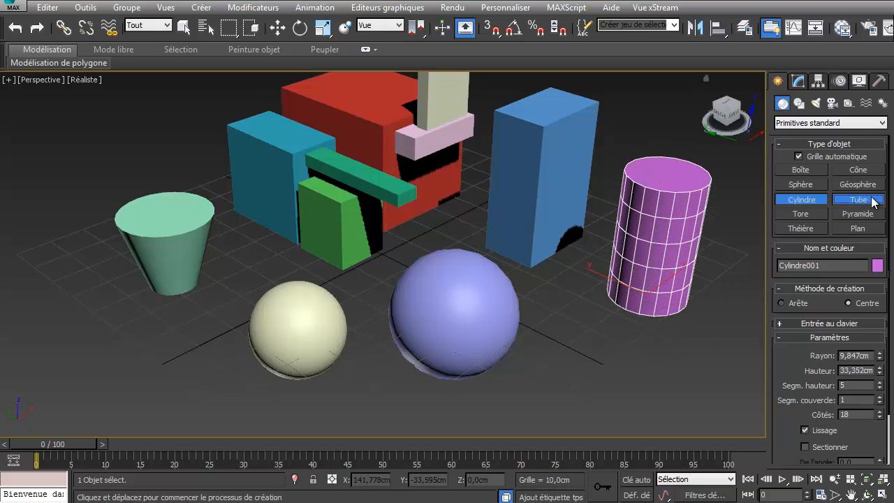
drag(149, 370, 133, 338)
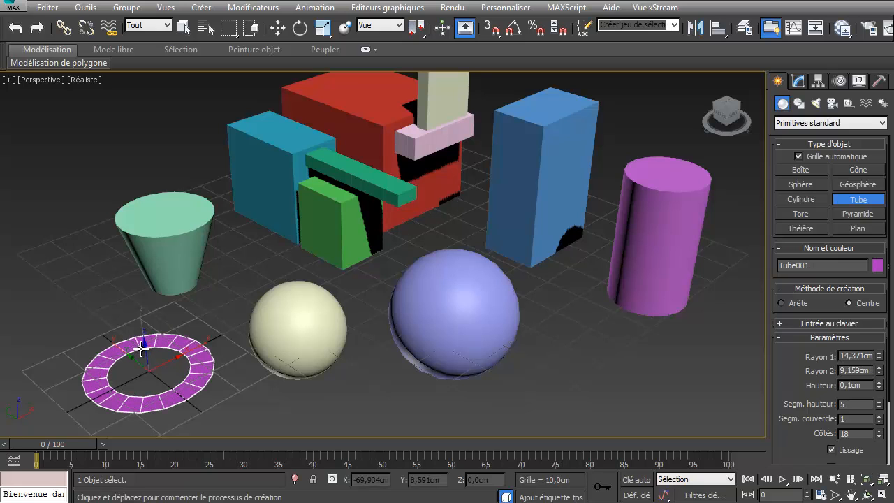
click(141, 347)
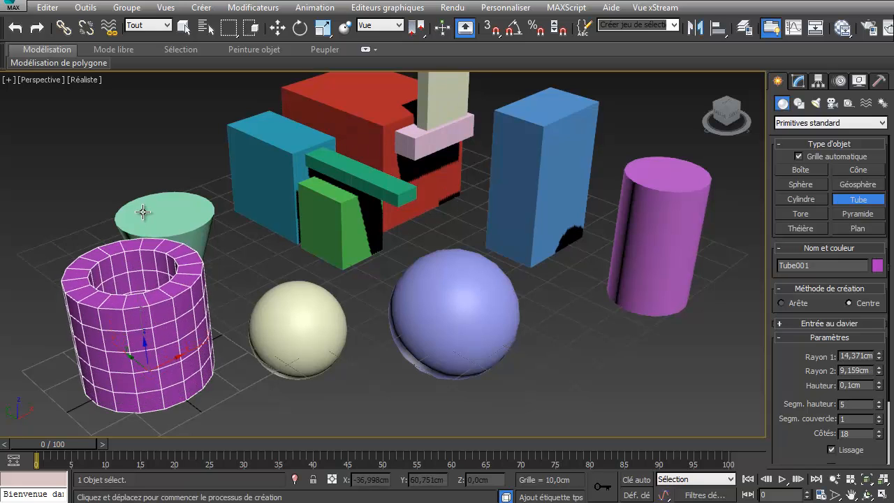
click(132, 231)
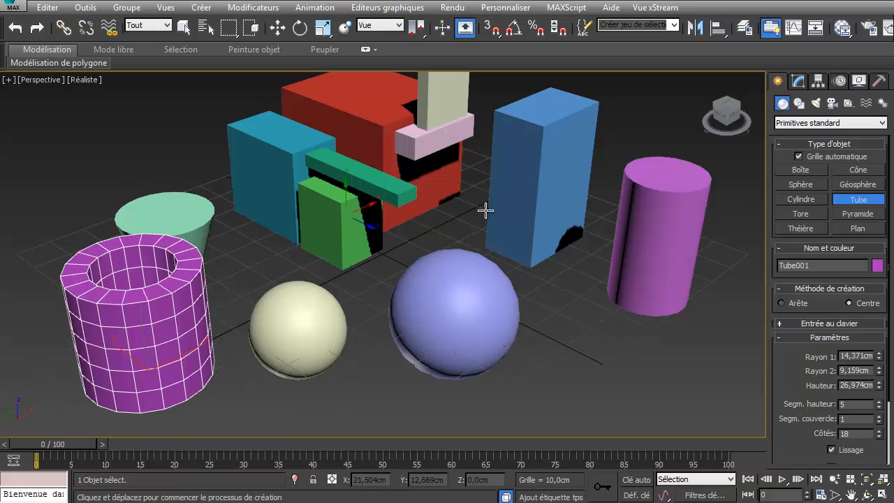
Draw a torus on the grid in front of the cylinder, with radii of about 18.6 cm and 4.3 cm.
click(811, 214)
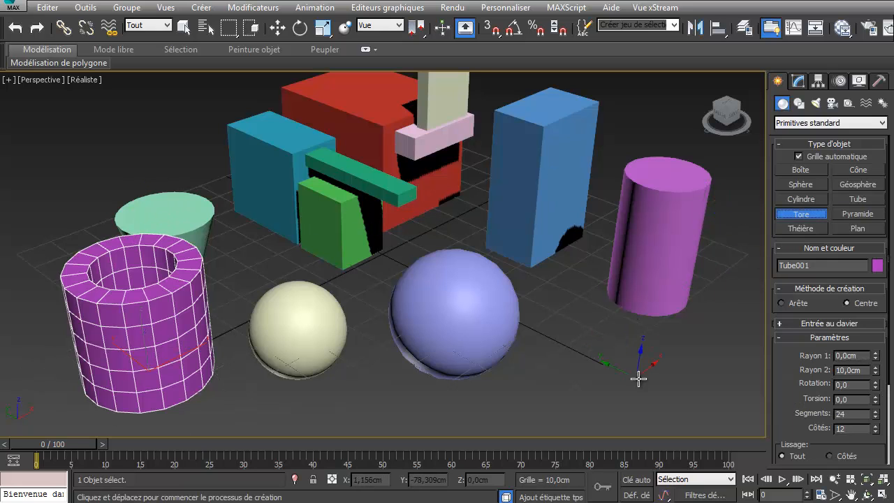
drag(642, 359, 581, 306)
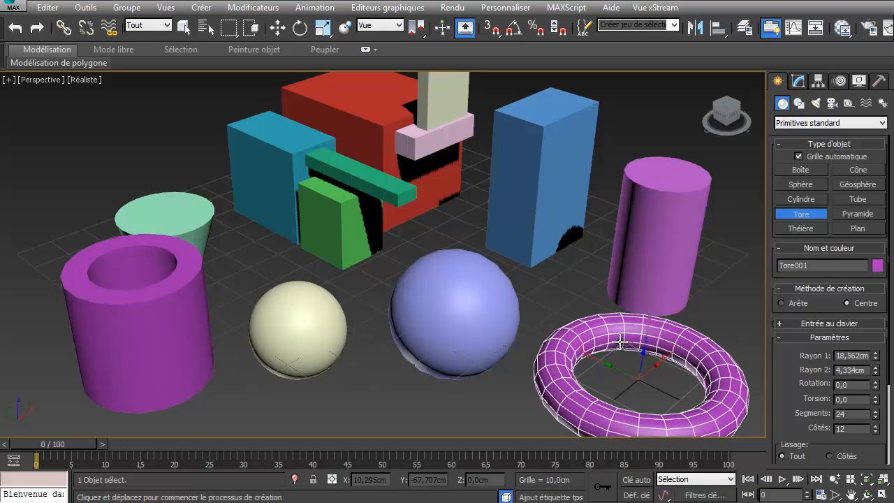
click(619, 341)
Draw a pyramid beyond the cylinder and torus, with a base of about 31 × 26 cm and a height of about 30 cm.
middle_drag(658, 361, 377, 317)
click(853, 214)
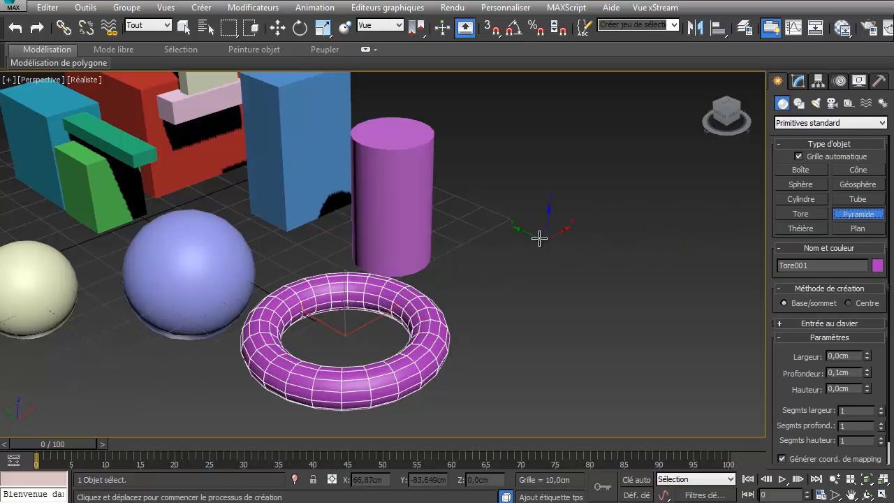
drag(539, 237, 542, 326)
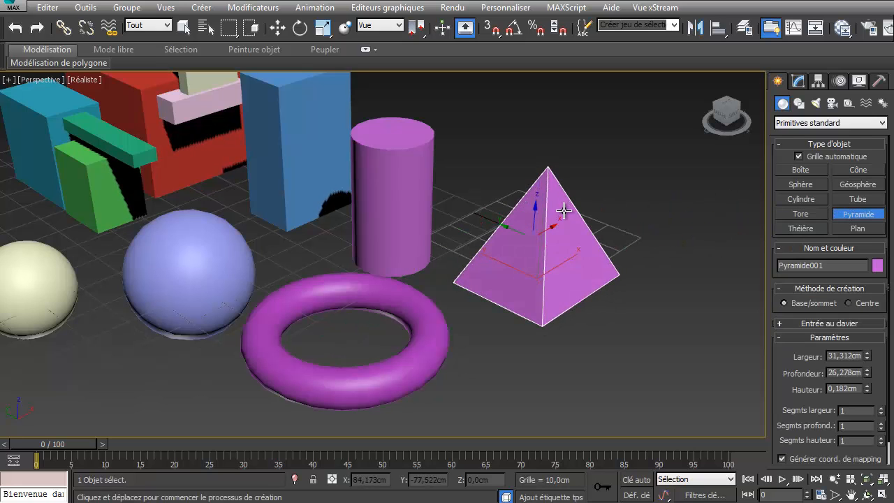
click(531, 176)
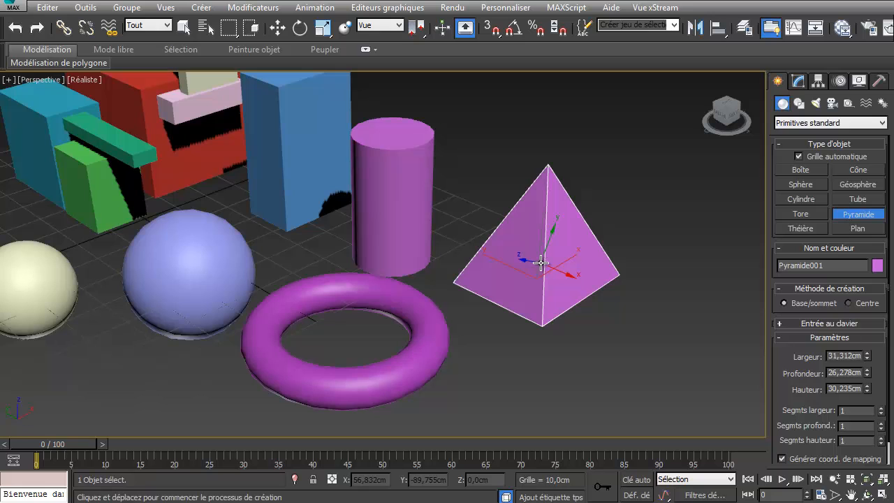
Draw a teapot with a radius of about 16.5 cm in the empty area beyond the pyramid.
click(800, 229)
middle_drag(649, 263, 476, 296)
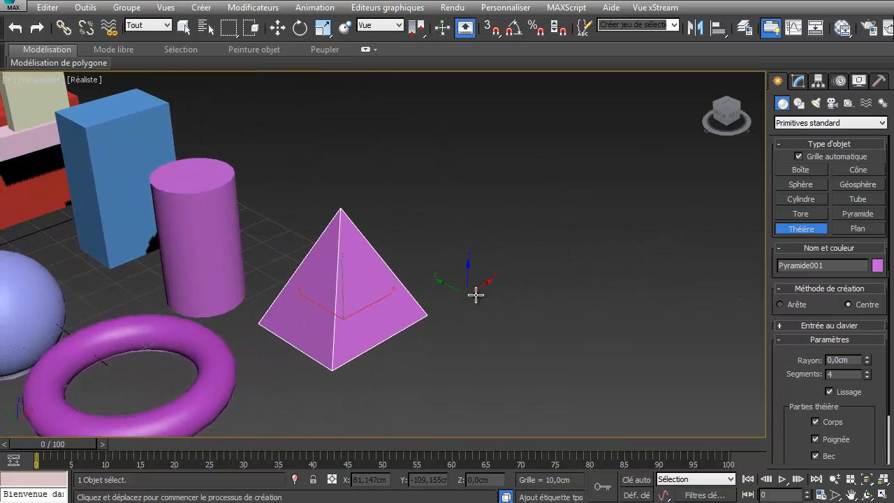
drag(501, 244, 559, 234)
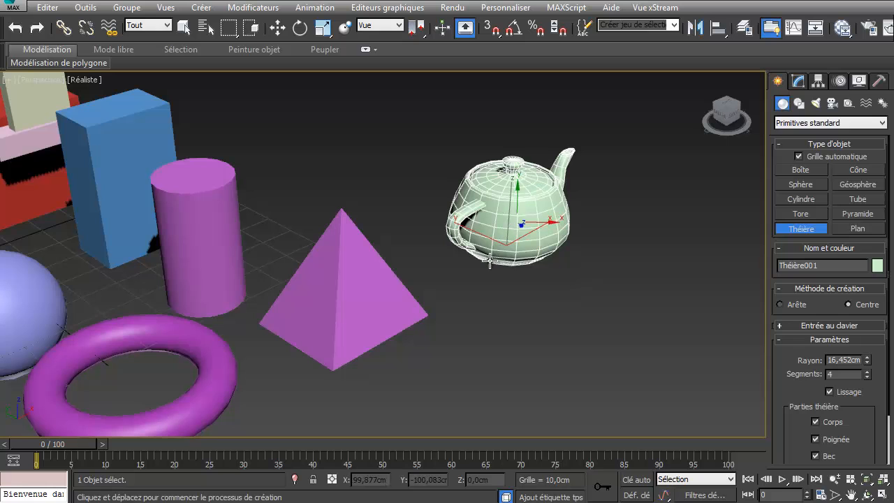
Draw a plane about 46 × 72 cm beside the teapot, and turn off the automatic grid.
click(859, 229)
drag(635, 239, 643, 435)
scroll(459, 349, down, 6)
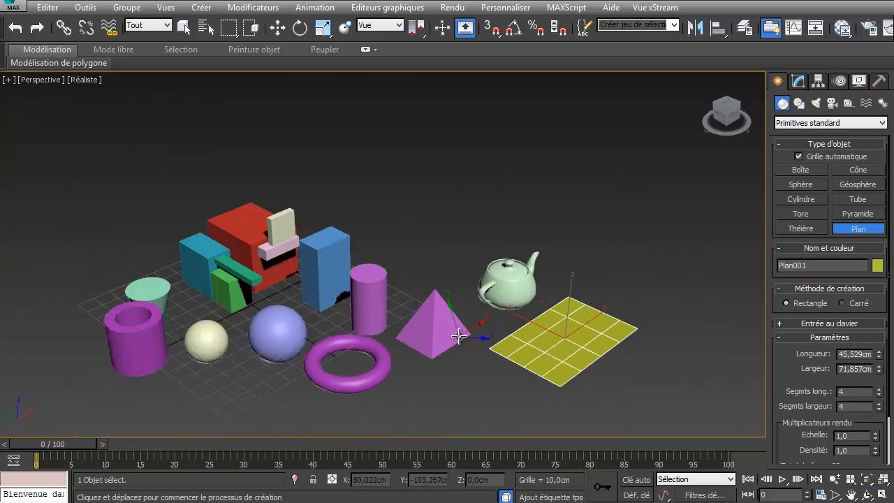
middle_drag(534, 328, 531, 264)
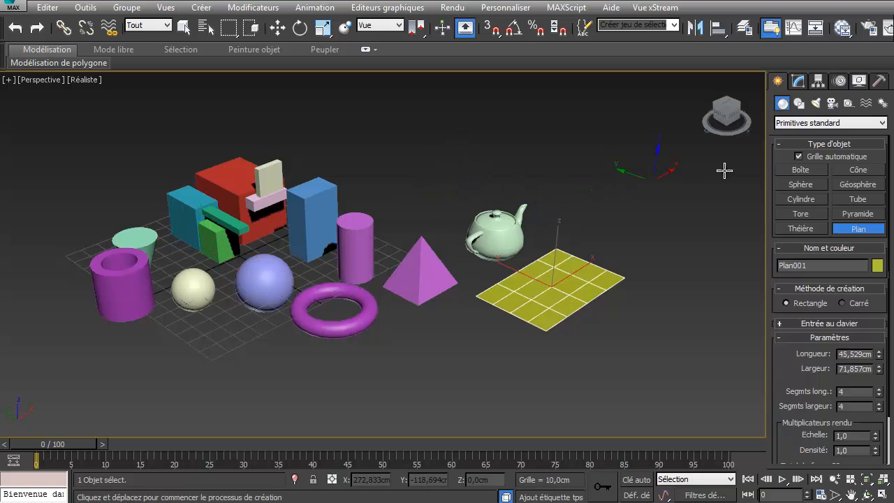
click(797, 156)
right_click(466, 317)
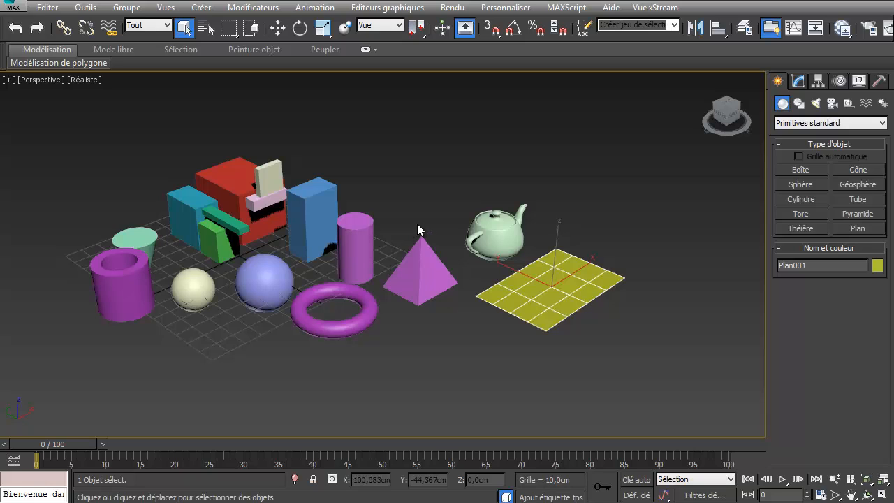
Clear the selection and select the teapot, plane, pyramid and cylinder one at a time.
click(418, 184)
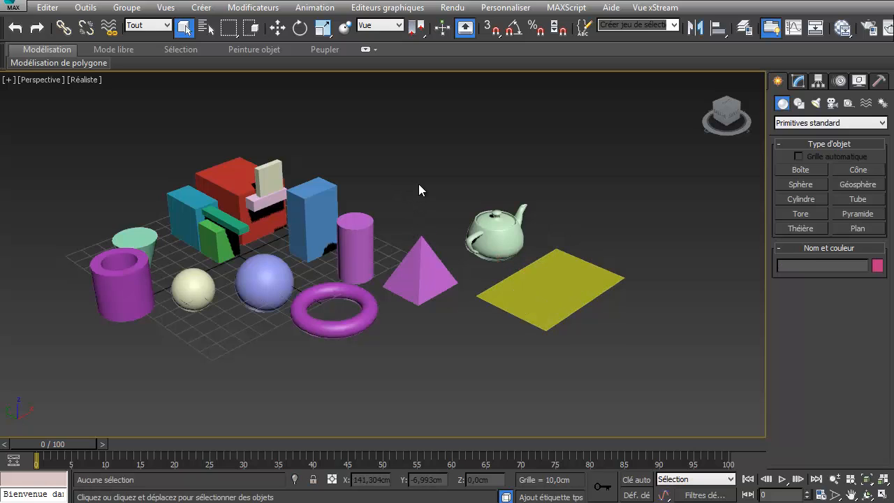
click(489, 234)
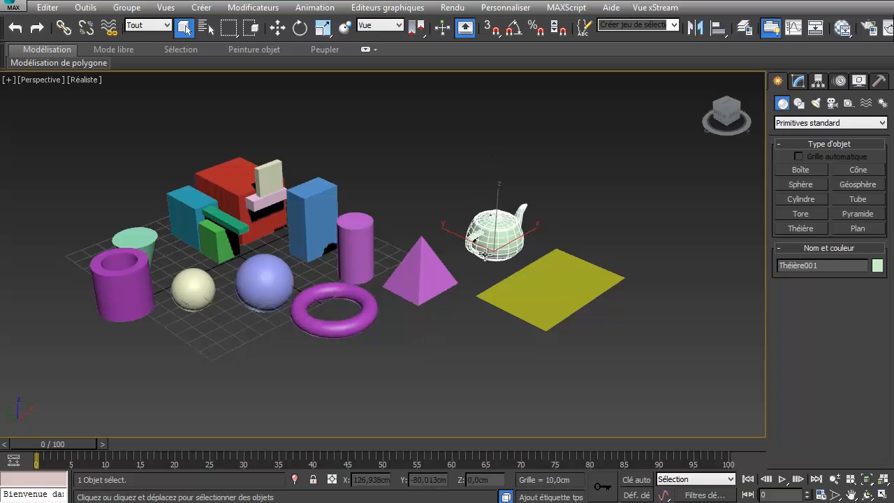
click(555, 280)
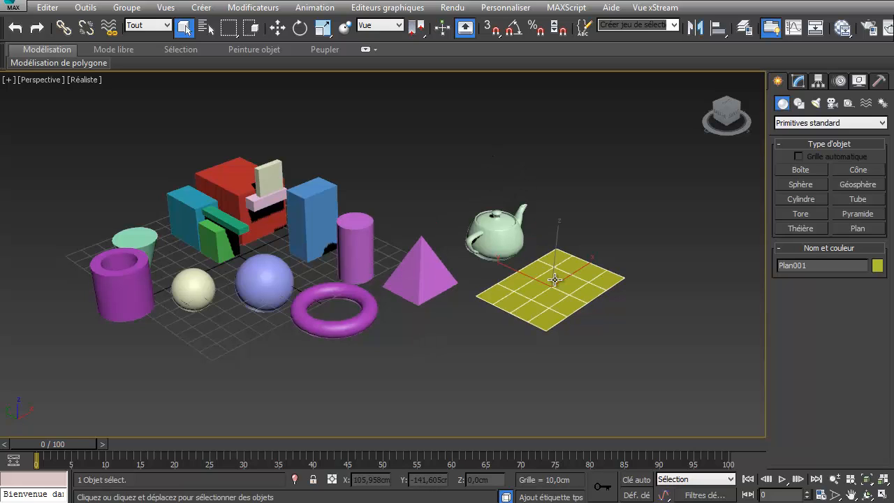
click(412, 269)
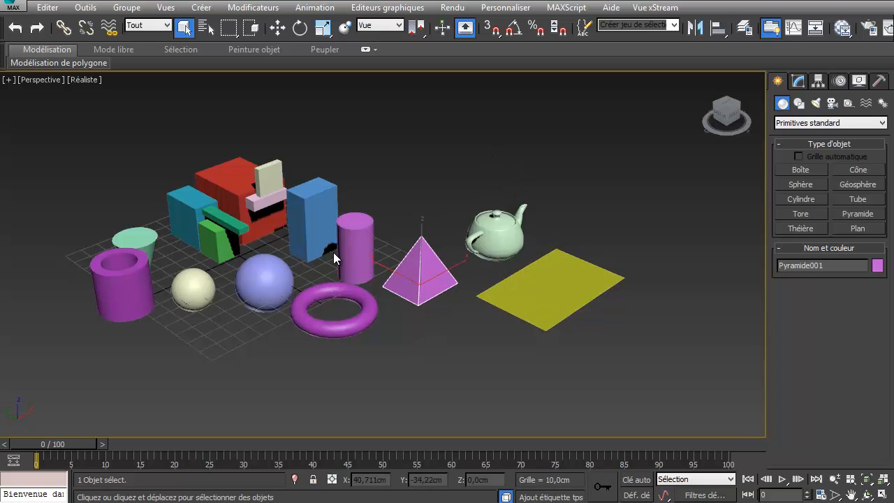
click(339, 245)
Select the tall blue box and add the cylinder, pyramid, teapot and plane to the selection.
click(314, 217)
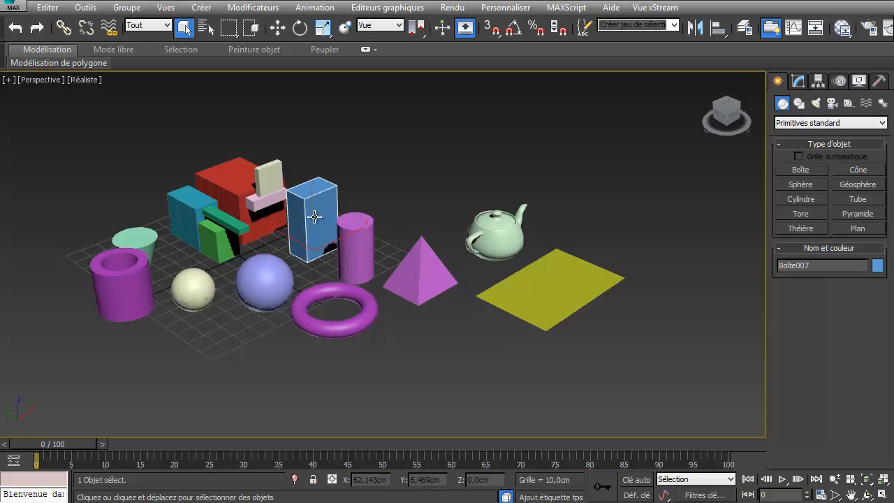
ctrl+click(365, 252)
ctrl+click(426, 276)
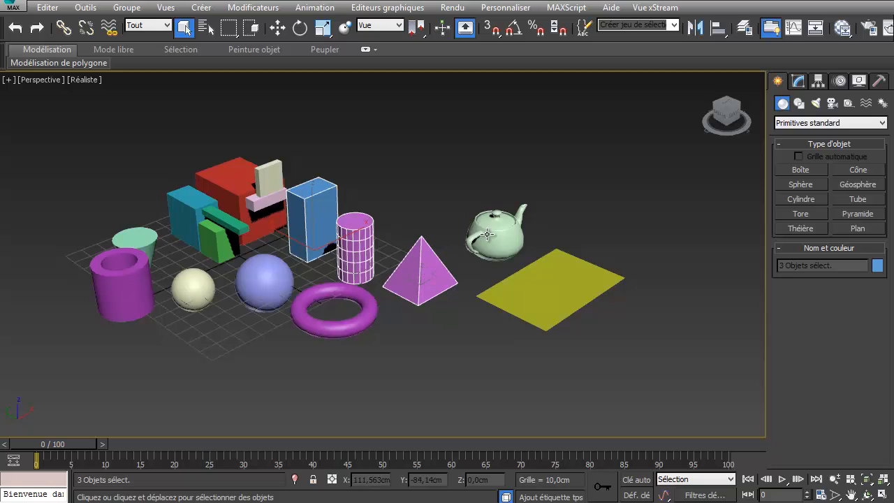
ctrl+click(488, 235)
ctrl+click(530, 290)
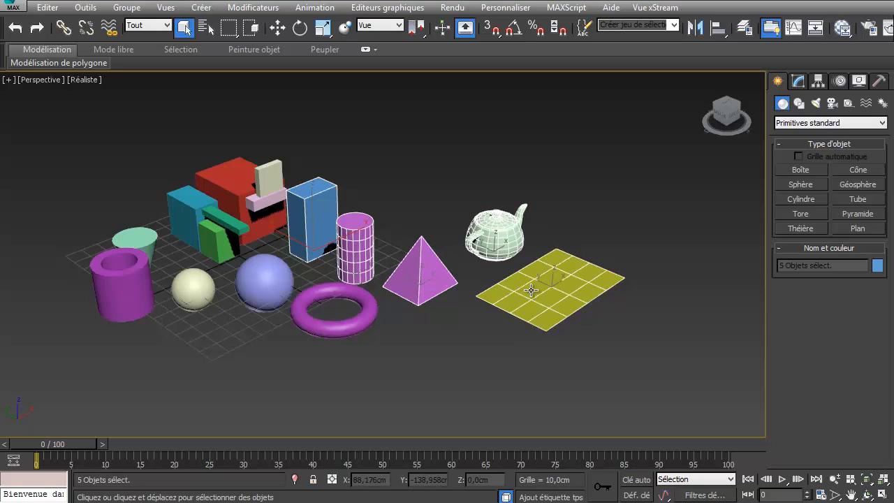
Remove the pyramid, cylinder and tall blue box from the selection.
alt+click(423, 277)
alt+click(356, 253)
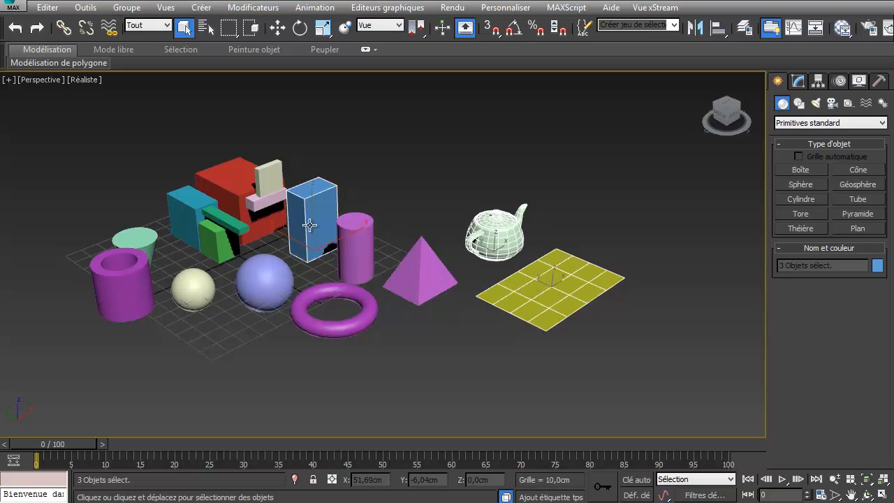
alt+click(308, 223)
Extend the selection with the geosphere and the small sphere, adding the red box and removing it again.
ctrl+click(267, 282)
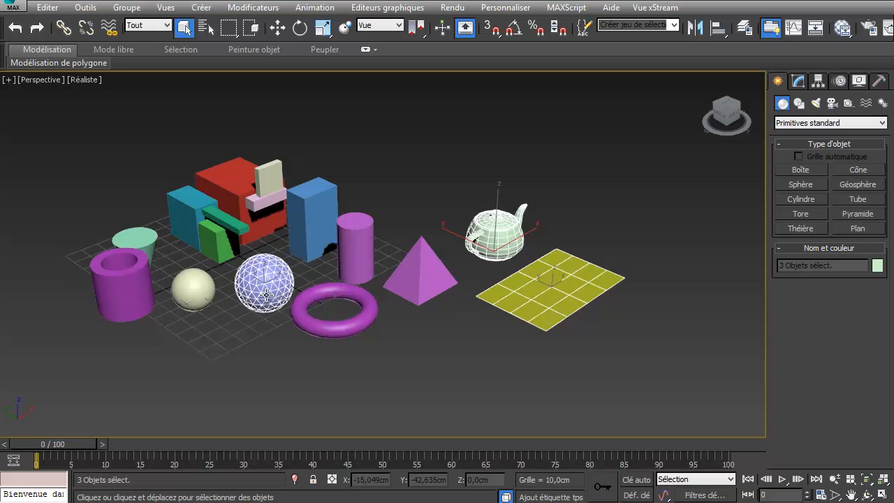
ctrl+click(195, 289)
ctrl+click(224, 189)
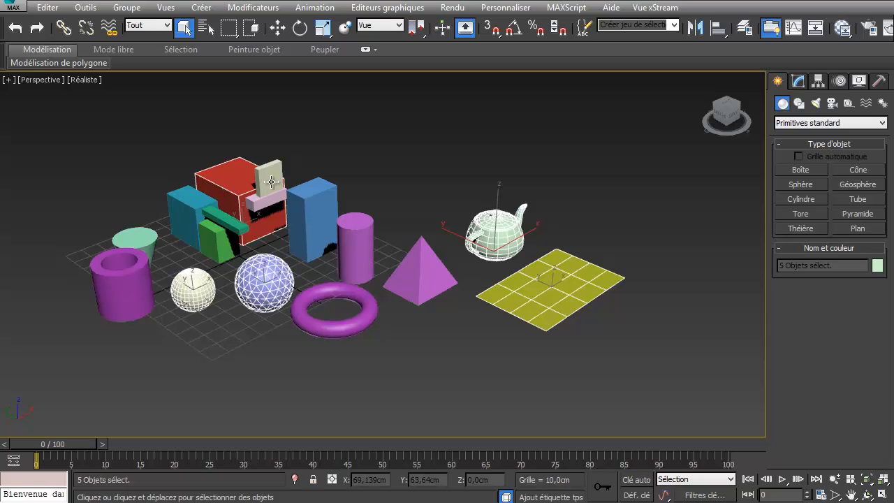
alt+click(260, 222)
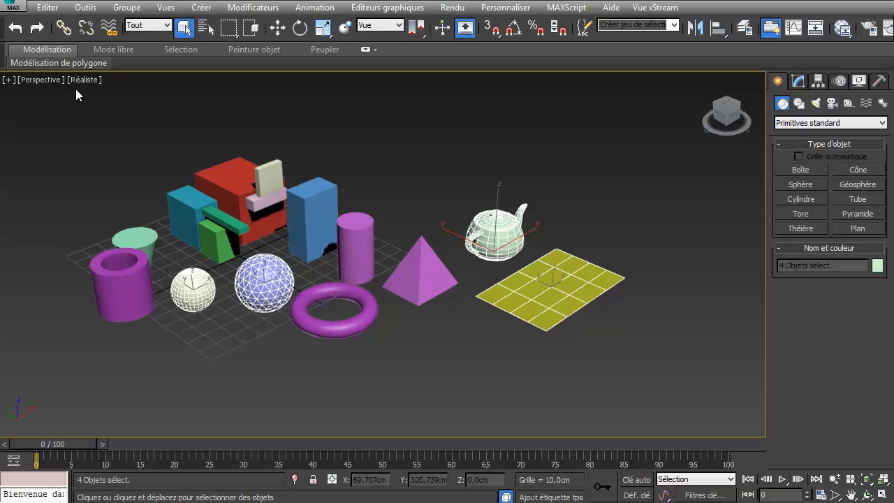
Configure the perspective viewport to mark selected objects with selection brackets instead of edged faces.
click(95, 82)
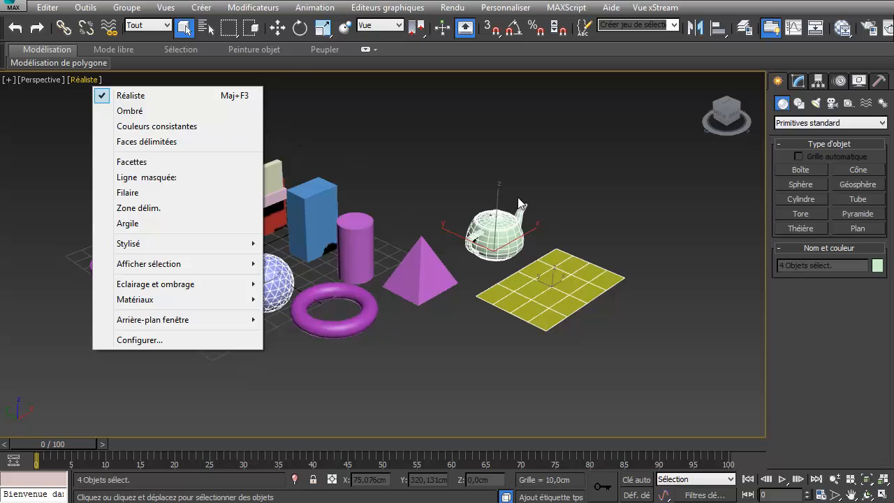
click(140, 340)
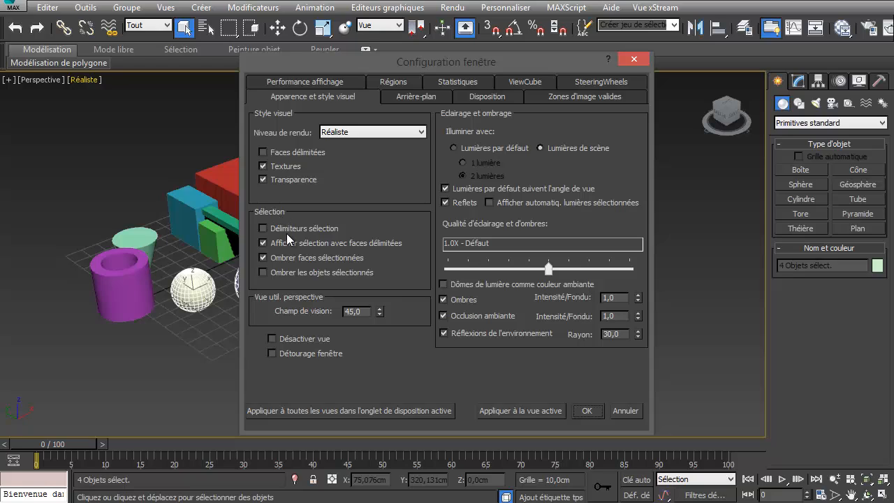
click(280, 230)
click(593, 406)
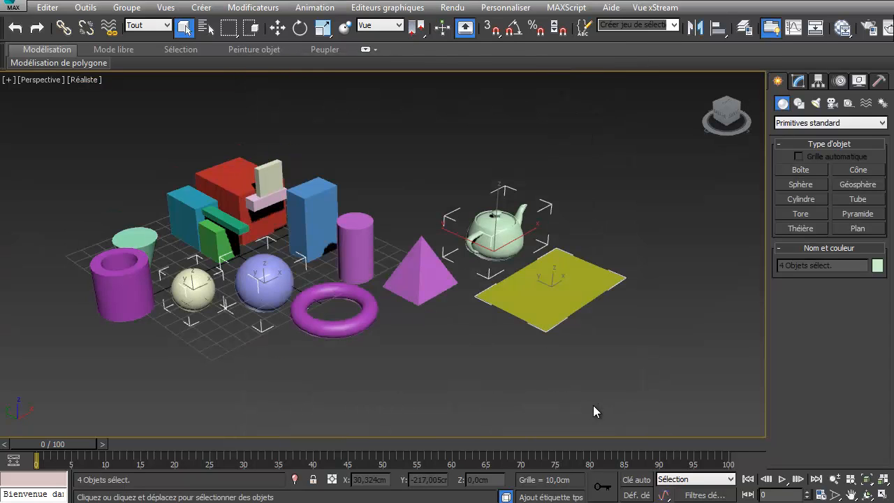
Clear the current selection and select only the small cream sphere.
click(262, 364)
click(205, 286)
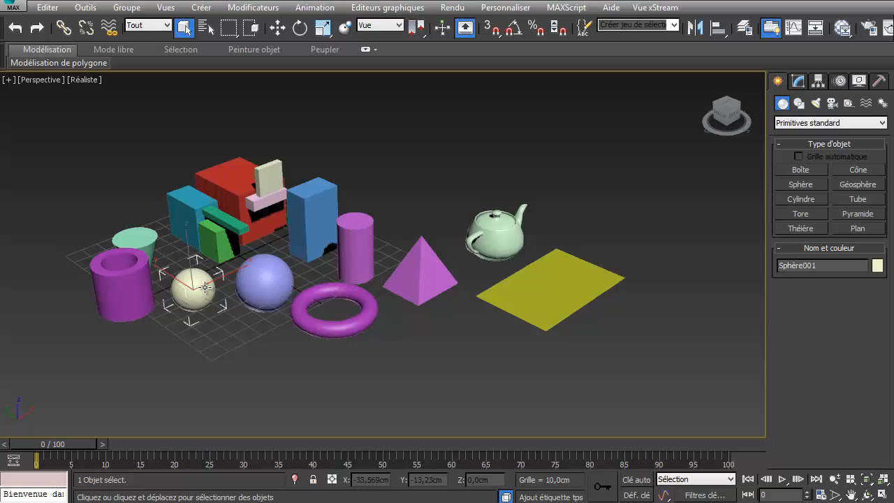
key(x)
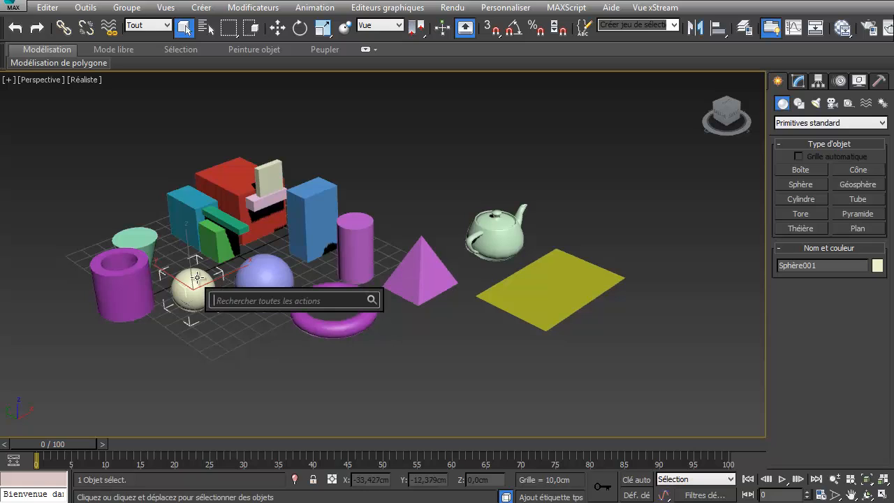
key(Escape)
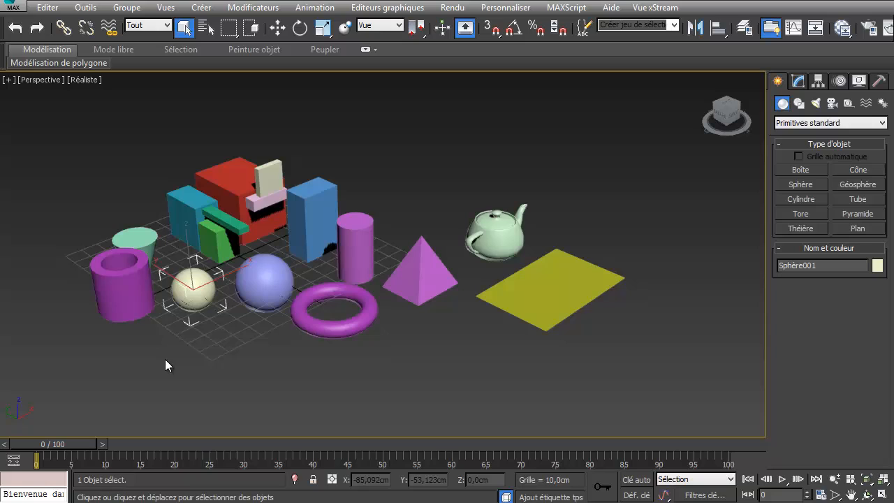
Select Boîte001 through Boîte006 together with Géosphère001 and Pyramide001 by name from the scene's object list.
click(206, 28)
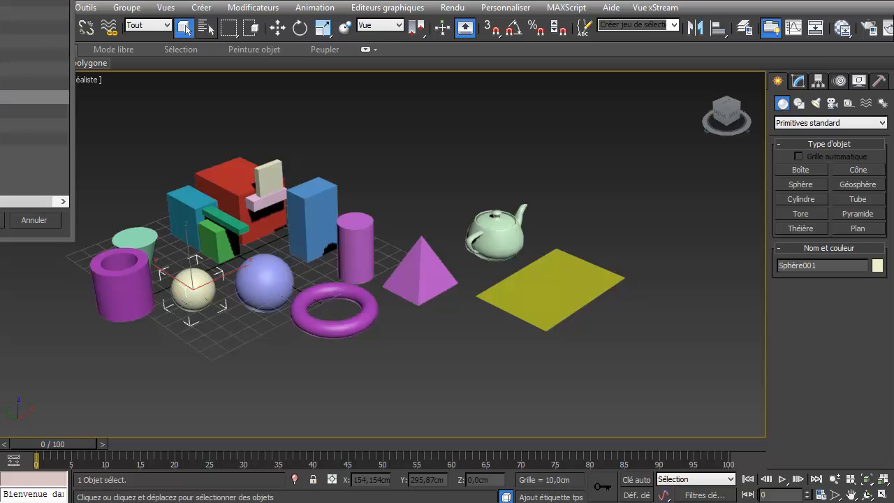
drag(0, 0, 633, 93)
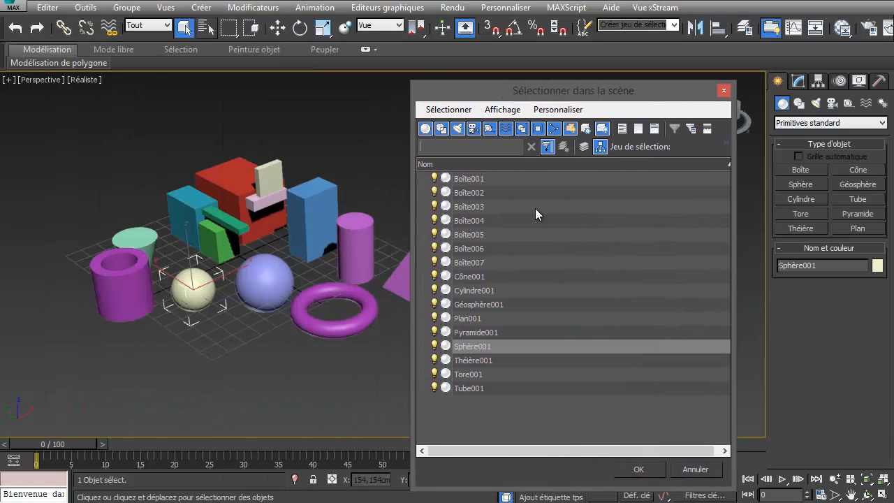
click(466, 179)
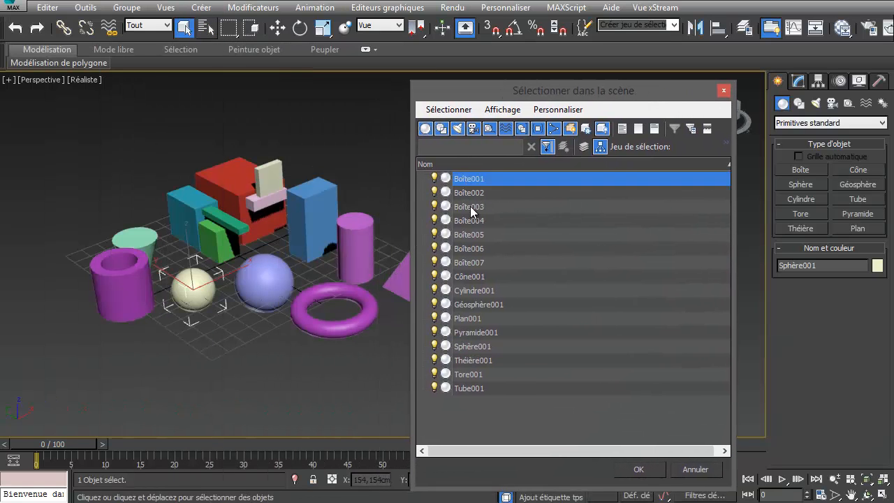
shift+click(472, 250)
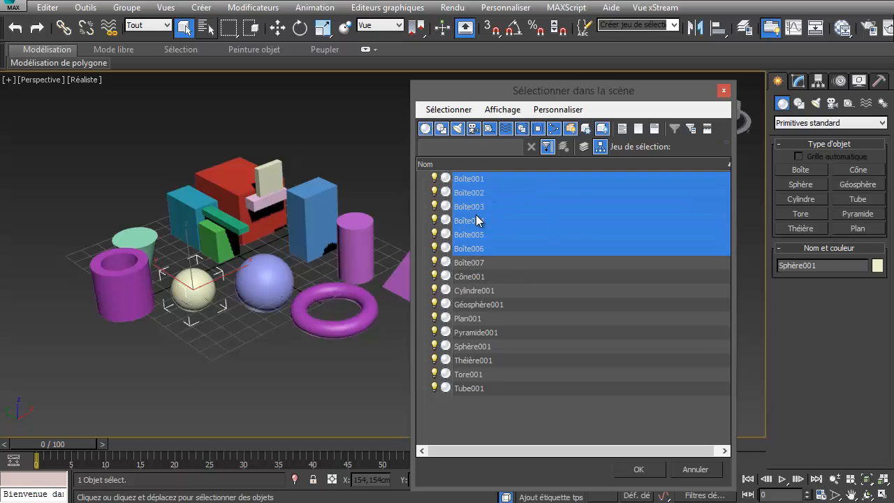
click(476, 179)
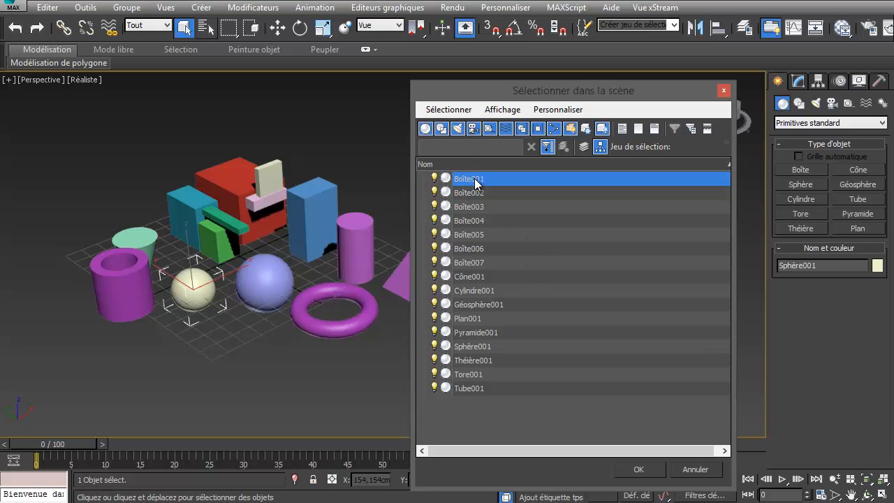
shift+click(476, 248)
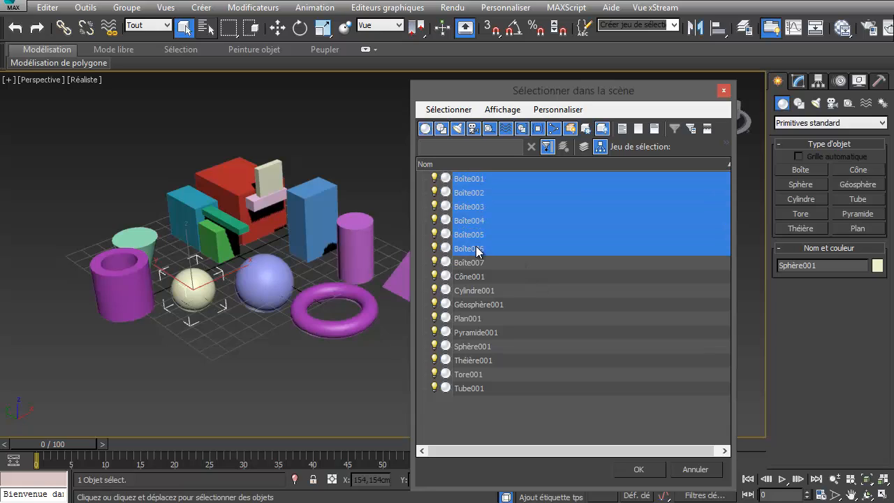
ctrl+click(477, 304)
ctrl+click(469, 331)
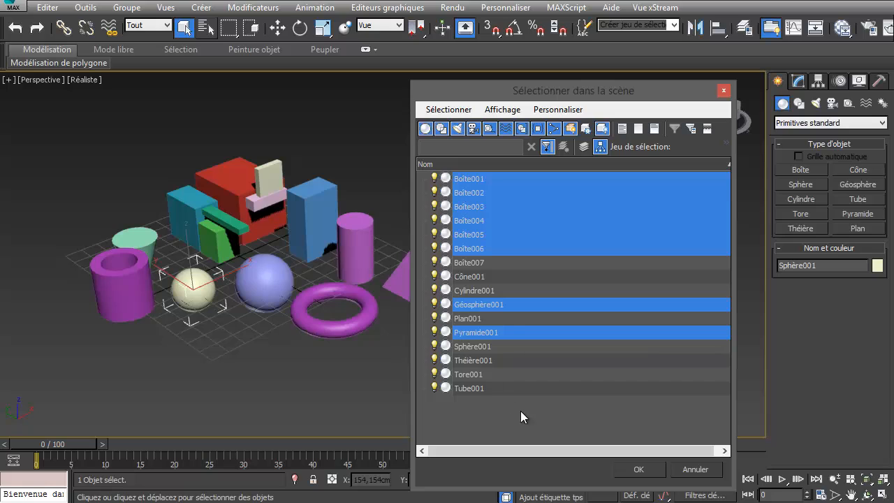
click(639, 469)
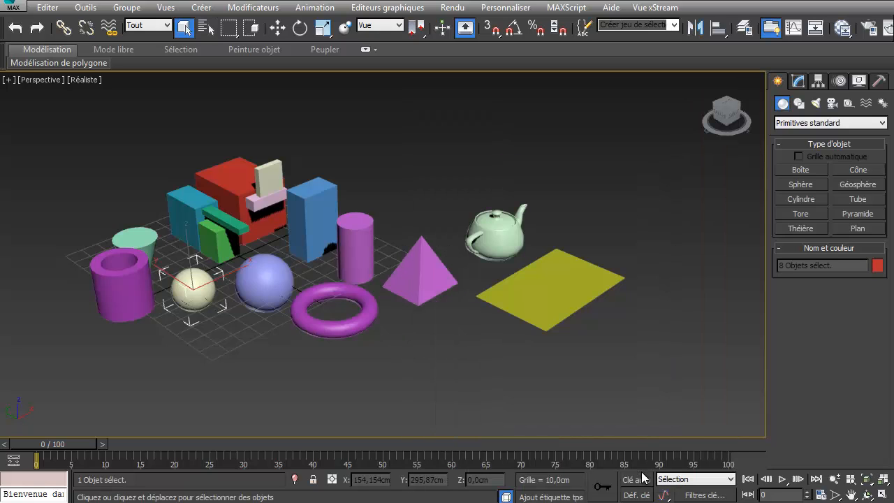
Replace the selection by name with Boîte001 through Boîte007, Sphère001 and Théière001.
click(56, 63)
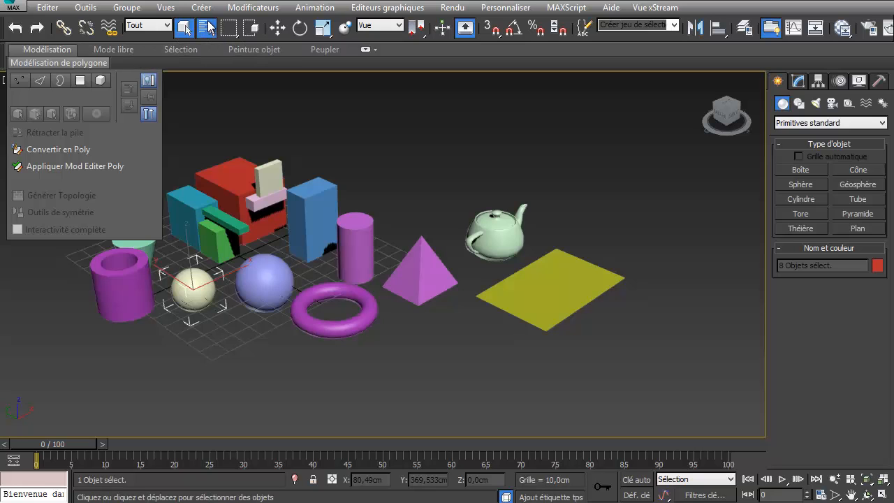
click(204, 28)
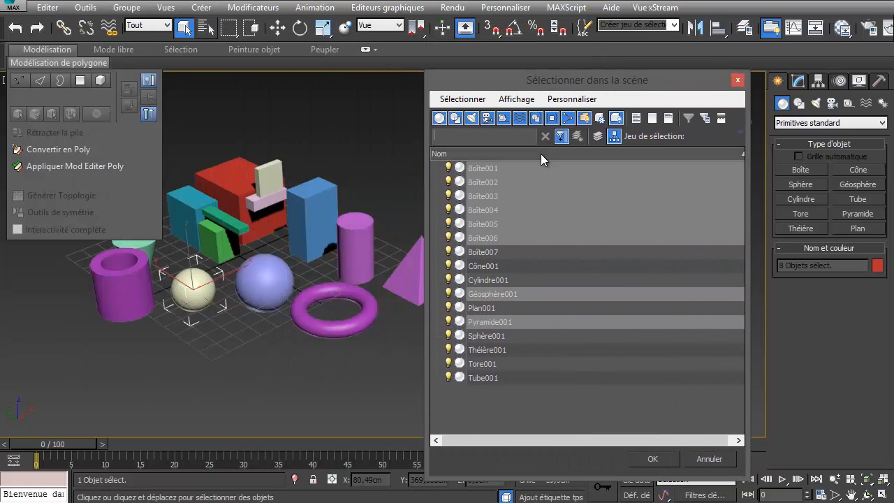
click(484, 170)
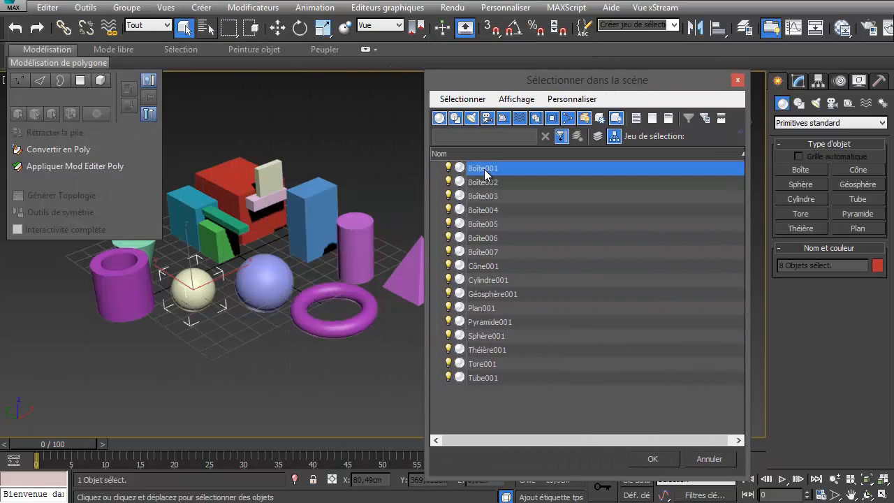
shift+click(494, 251)
ctrl+click(494, 336)
ctrl+click(489, 350)
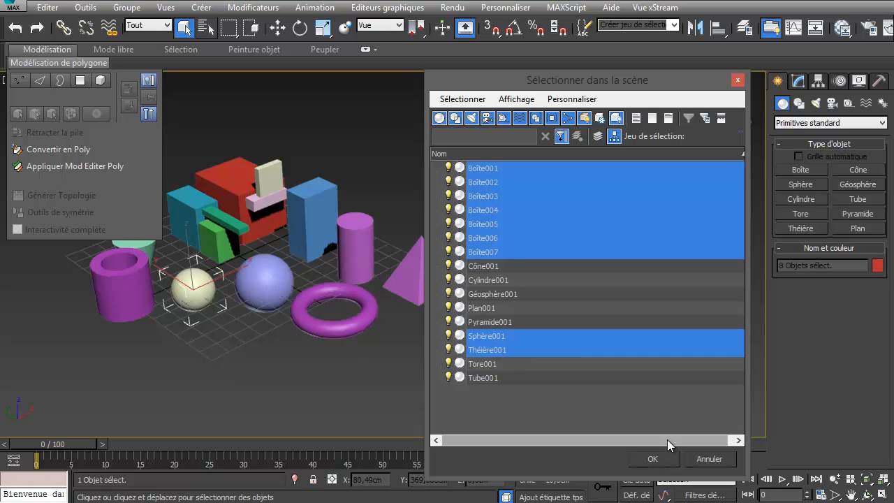
click(651, 465)
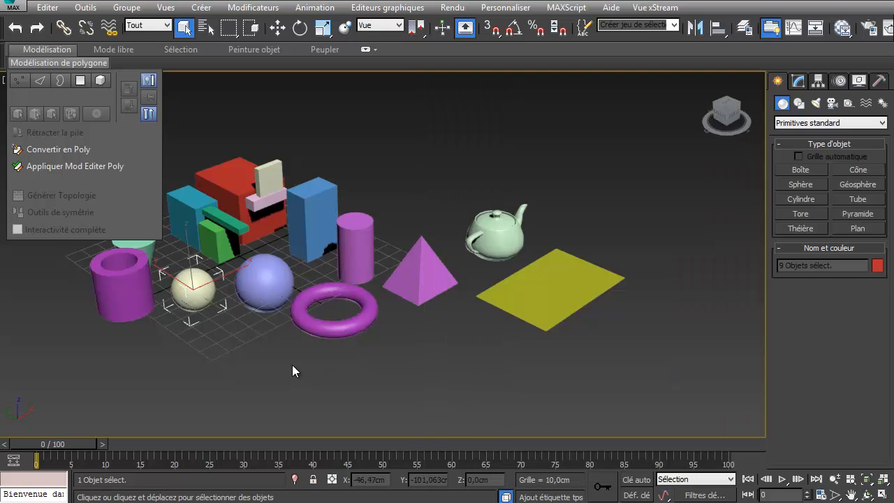
middle_drag(296, 365, 367, 385)
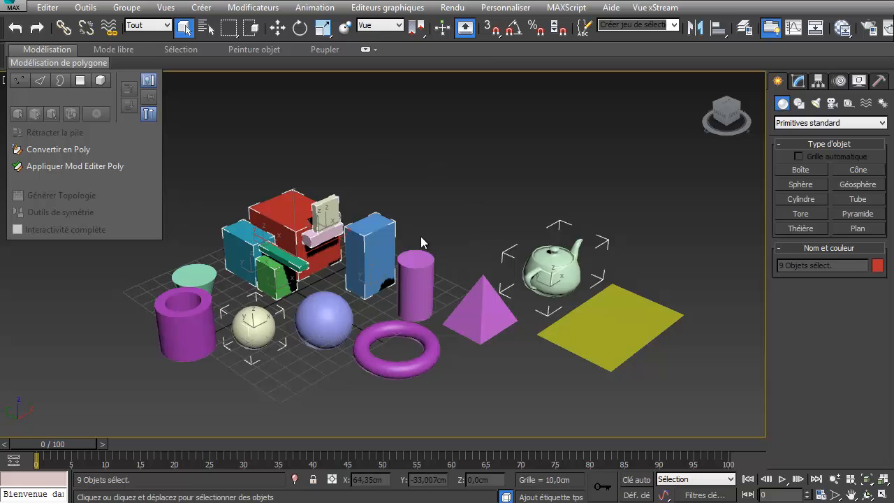
Clear the selection and collapse the expanded polygon modeling tools.
click(250, 113)
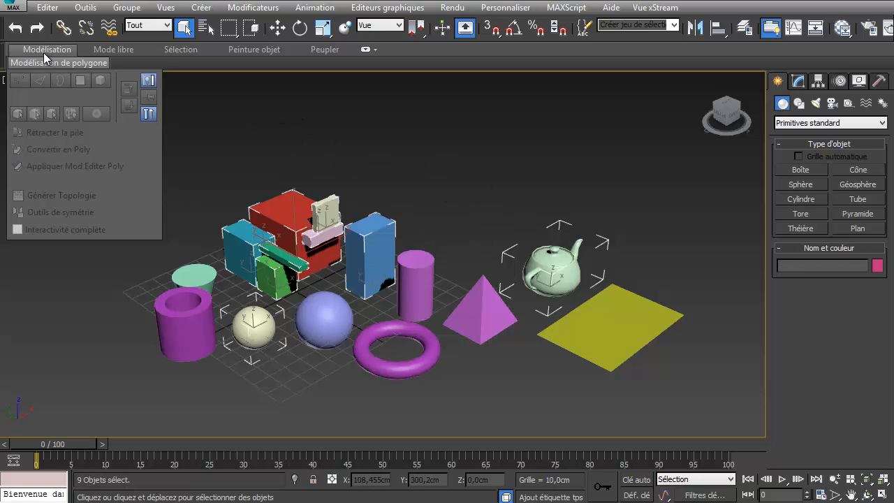
click(365, 50)
mouse_move(468, 205)
middle_down()
mouse_move(273, 130)
mouse_move(491, 203)
mouse_move(439, 194)
mouse_move(474, 209)
middle_up()
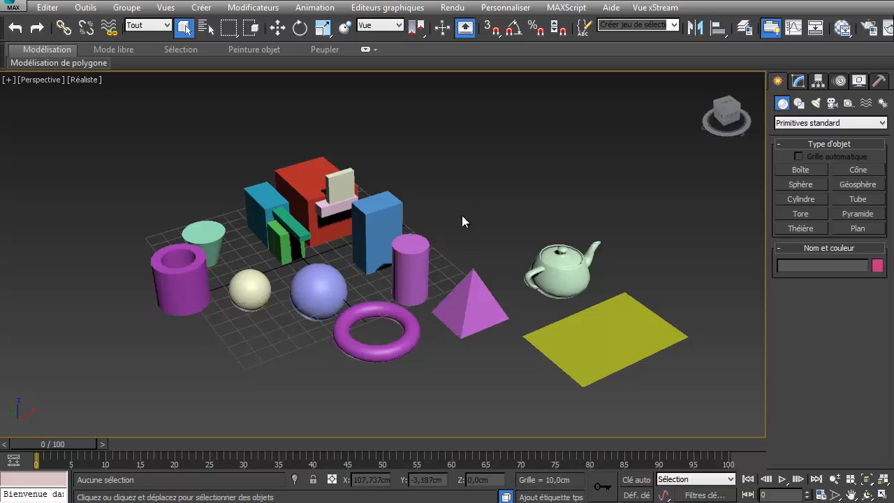
Select the consecutive objects Boîte001 through Cône001 by name from the scene's object list.
click(201, 10)
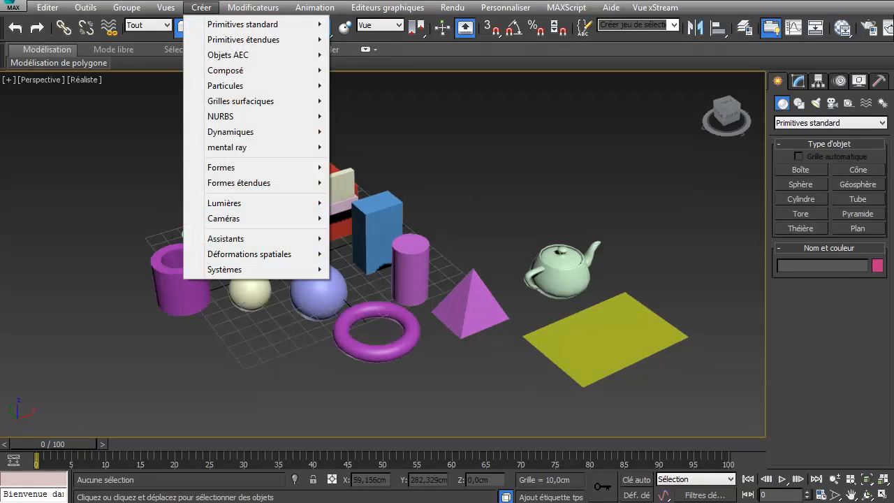
click(282, 2)
click(206, 28)
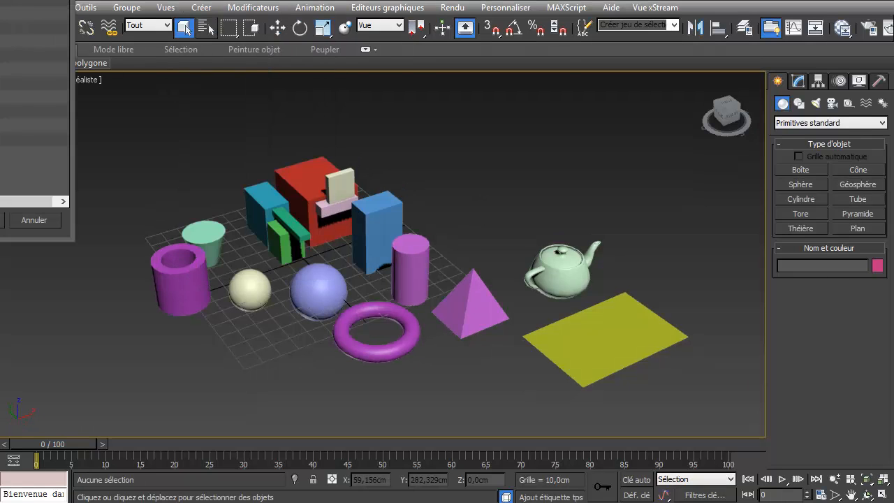
click(92, 173)
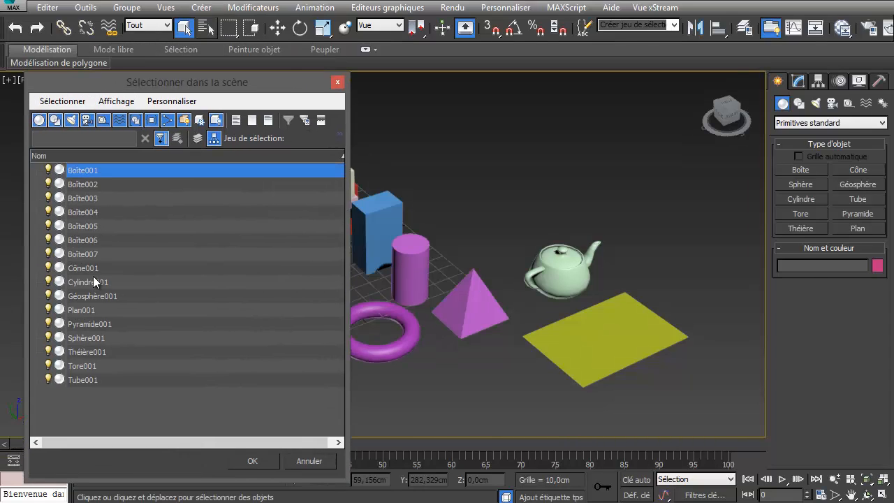
shift+click(91, 268)
click(254, 461)
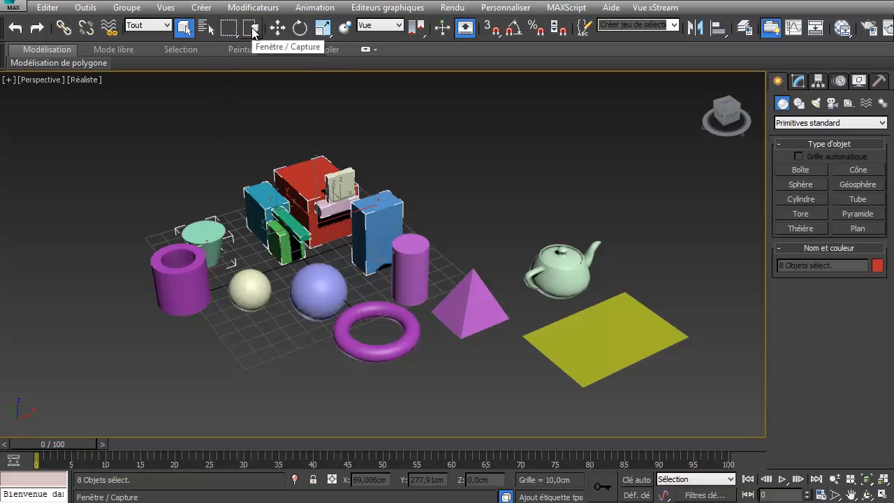
Select all objects except the teapot and plane with a rectangular region, and reselect the central group with a circular region.
drag(231, 28, 471, 426)
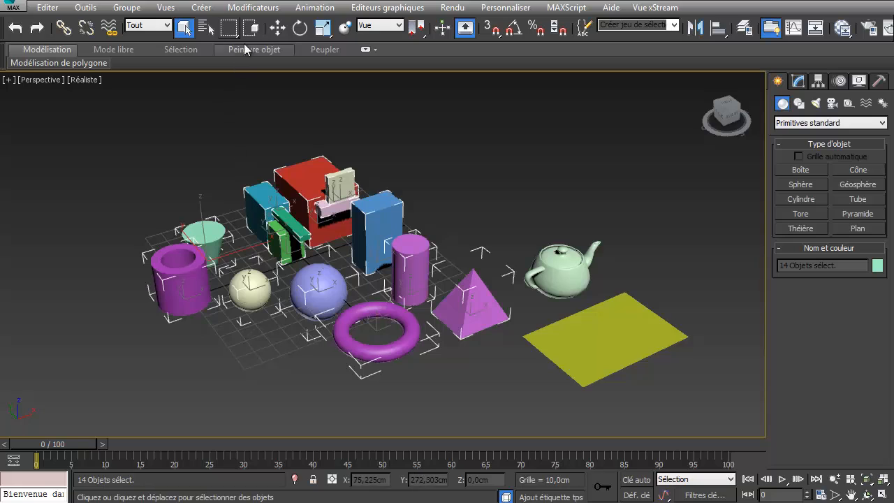
drag(228, 28, 231, 75)
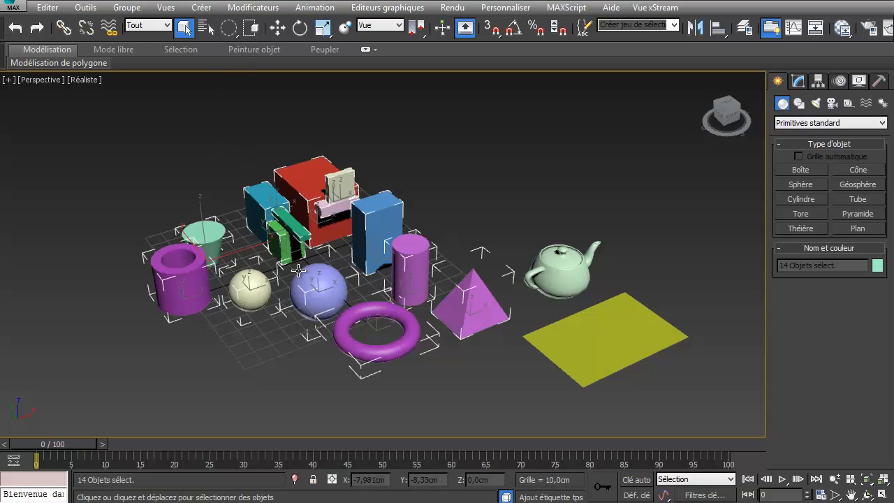
drag(271, 276, 249, 204)
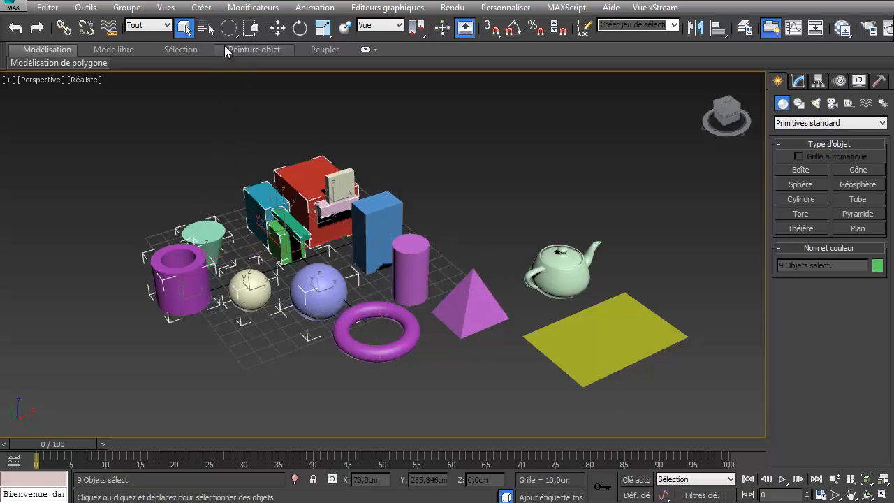
Switch to the fence selection region and draw a closed polygon that catches the tube, cone, spheres, torus, cylinder, tall blue box, pyramid and teapot.
drag(227, 30, 229, 51)
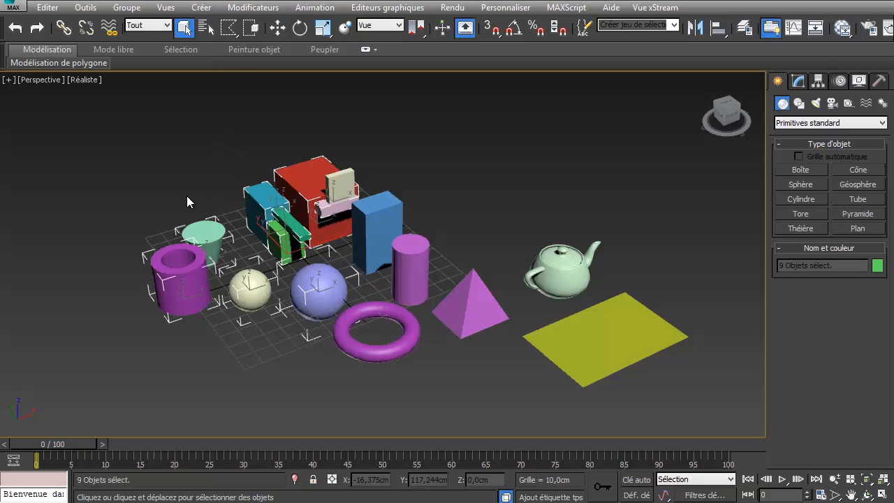
click(171, 404)
click(465, 392)
click(553, 271)
click(417, 157)
click(367, 301)
double_click(215, 260)
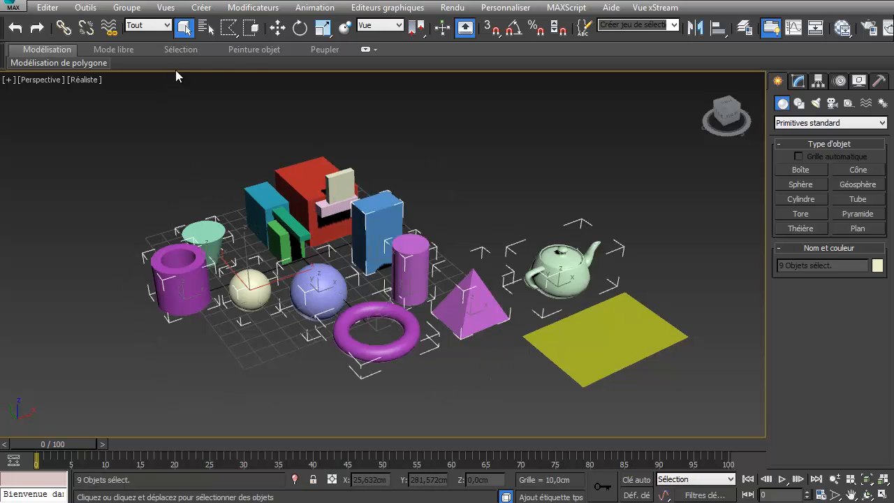
Switch to the lasso selection region and draw freehand selection outlines around the boxes and spheres.
drag(229, 27, 232, 118)
drag(246, 187, 208, 222)
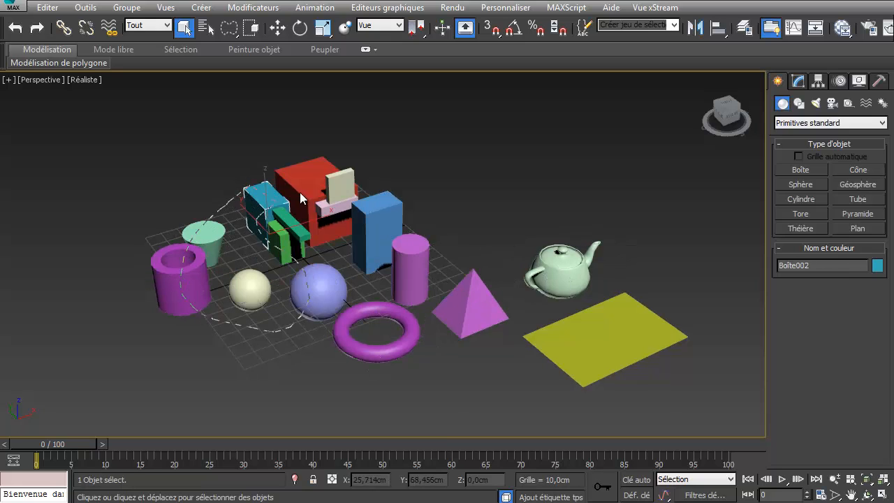
drag(301, 193, 299, 145)
Switch to the paint selection region, brush over objects to select them, and brush across the torus to subtract from the selection.
drag(227, 28, 232, 135)
ctrl+drag(307, 220, 248, 285)
click(244, 371)
mouse_move(195, 281)
mouse_down()
mouse_move(468, 335)
mouse_move(405, 258)
mouse_move(273, 229)
mouse_move(215, 250)
mouse_move(392, 257)
mouse_move(590, 307)
mouse_move(504, 368)
mouse_move(190, 261)
mouse_move(223, 360)
mouse_up()
mouse_move(319, 352)
alt+mouse_down()
mouse_move(336, 199)
mouse_move(292, 250)
mouse_move(409, 288)
mouse_move(390, 340)
alt+mouse_up()
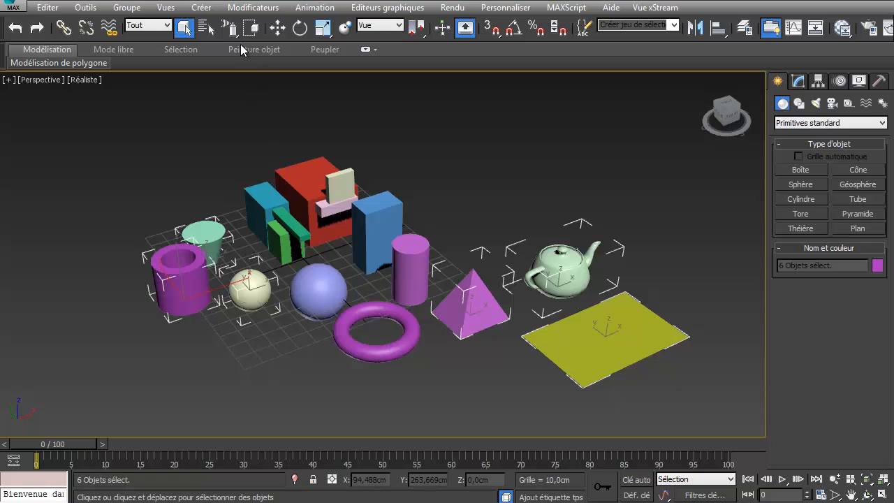
Restore the rectangular region, clear the selection, and compare crossing selection of the boxes and cone with window selection of the cone.
drag(233, 28, 227, 46)
click(232, 169)
click(252, 28)
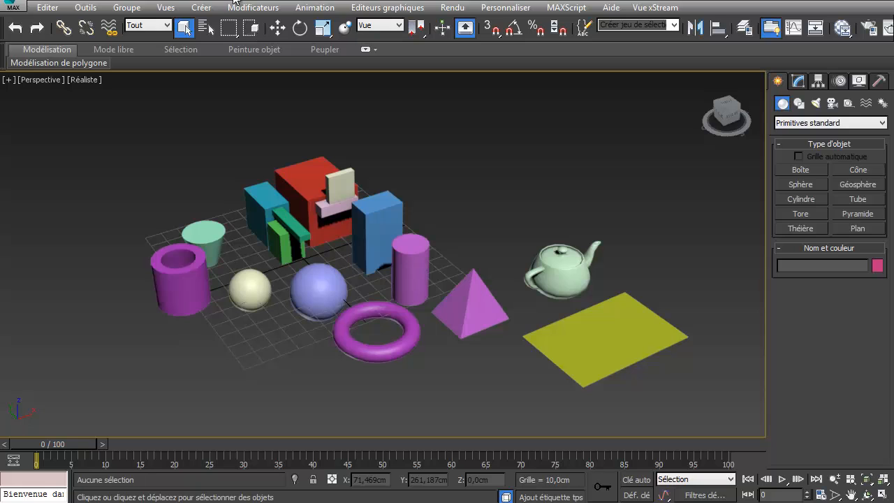
drag(206, 162, 330, 255)
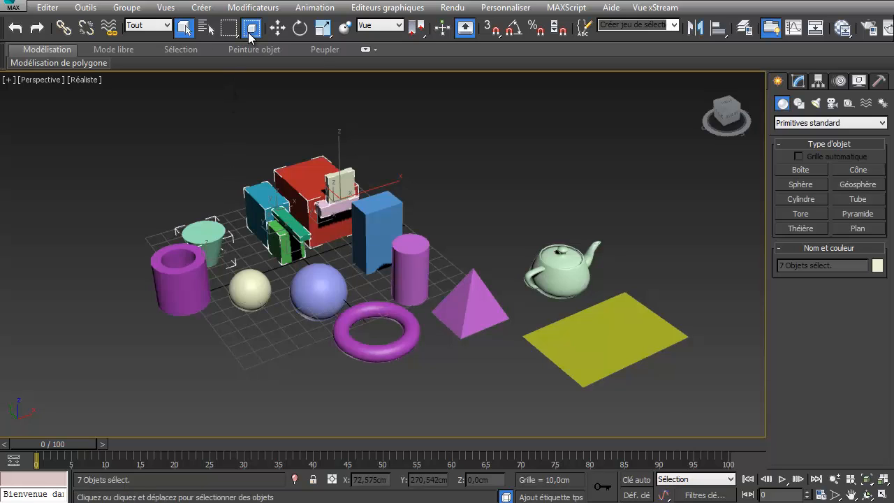
drag(143, 175, 259, 292)
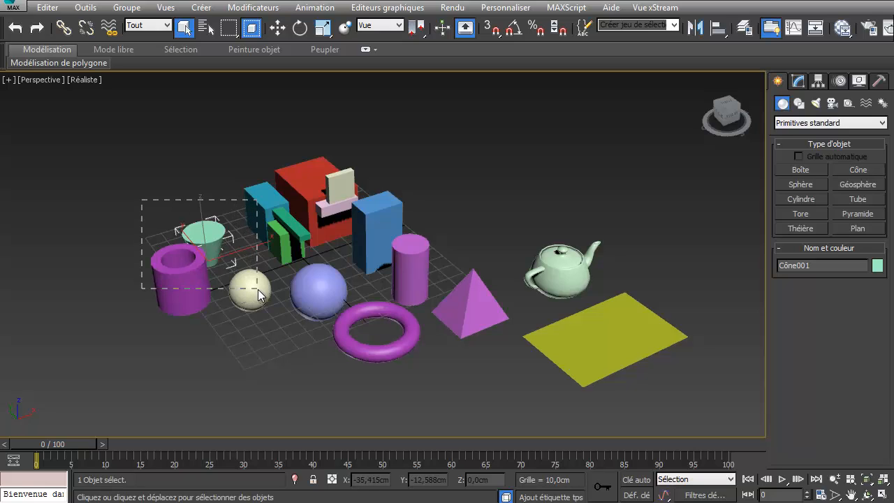